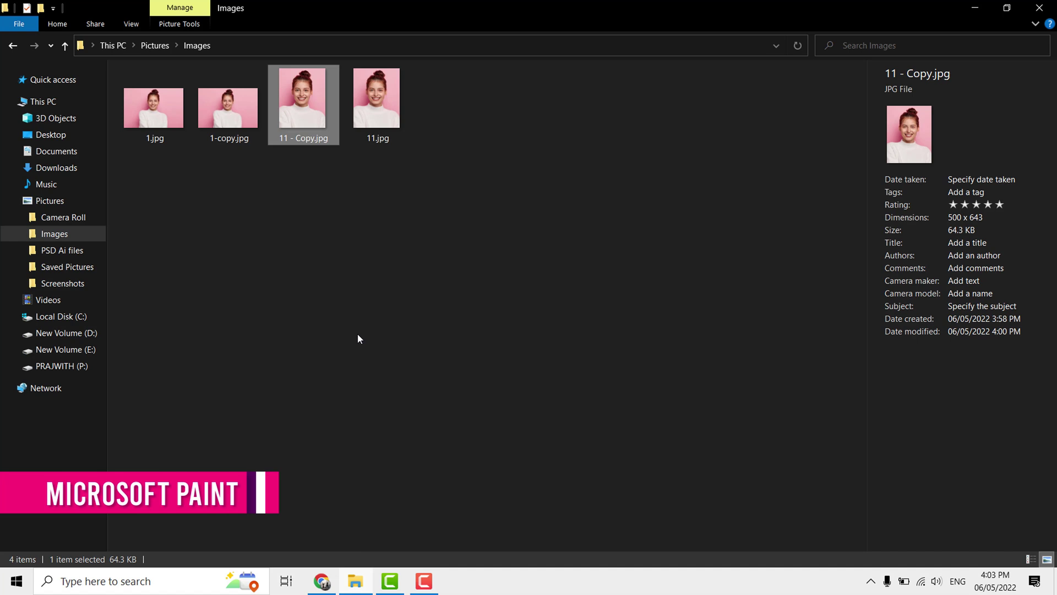
Open 11 - Copy.jpg from the Images folder in Paint using Open with.
click(358, 334)
click(156, 47)
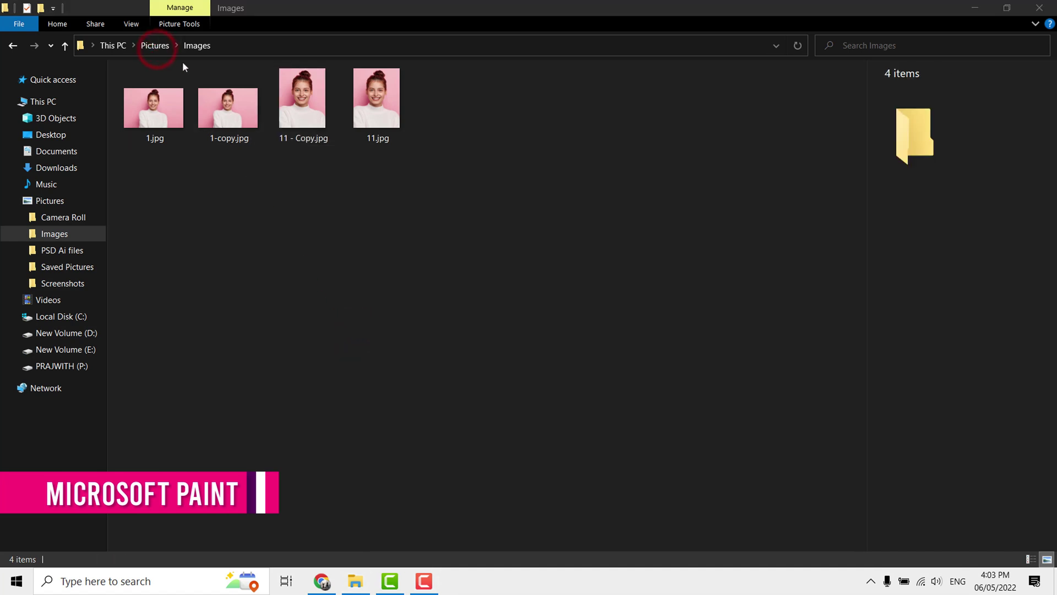
right_click(312, 133)
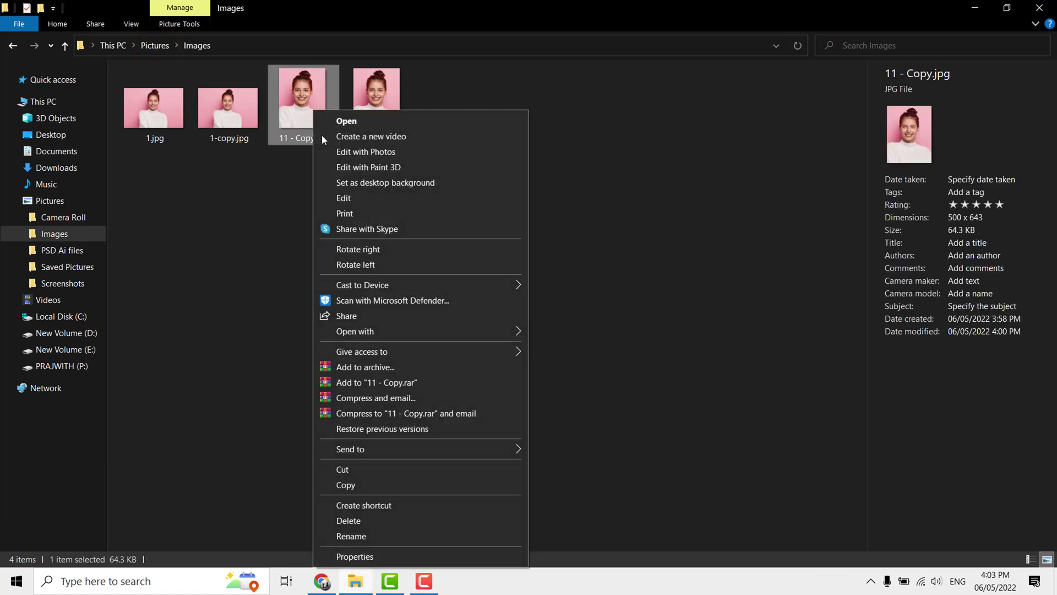
mouse_move(385, 331)
click(562, 377)
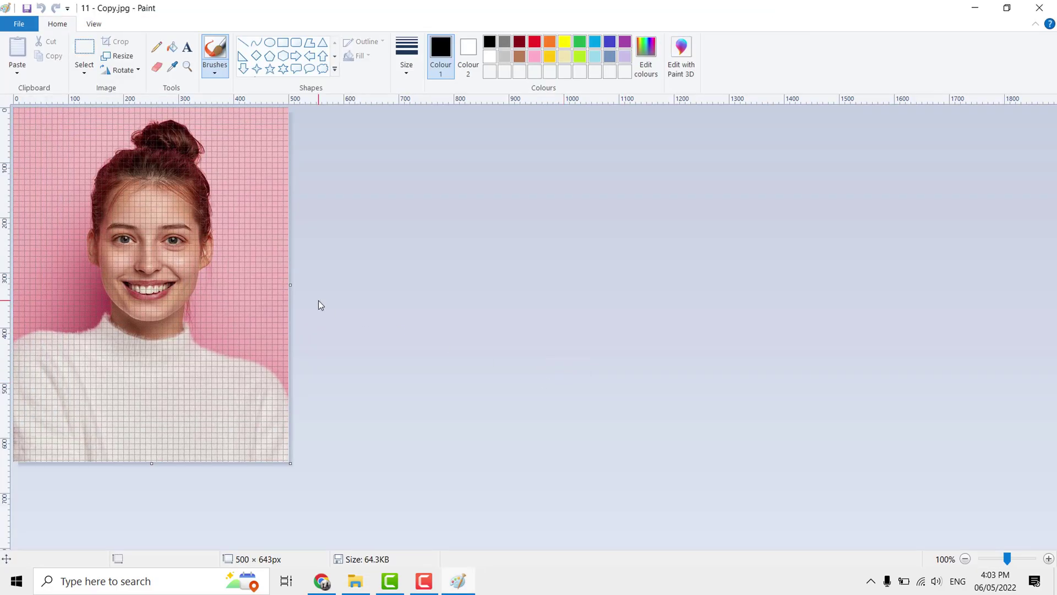
Turn off Rulers in Paint's View settings and return to the Home tools.
click(94, 24)
click(99, 42)
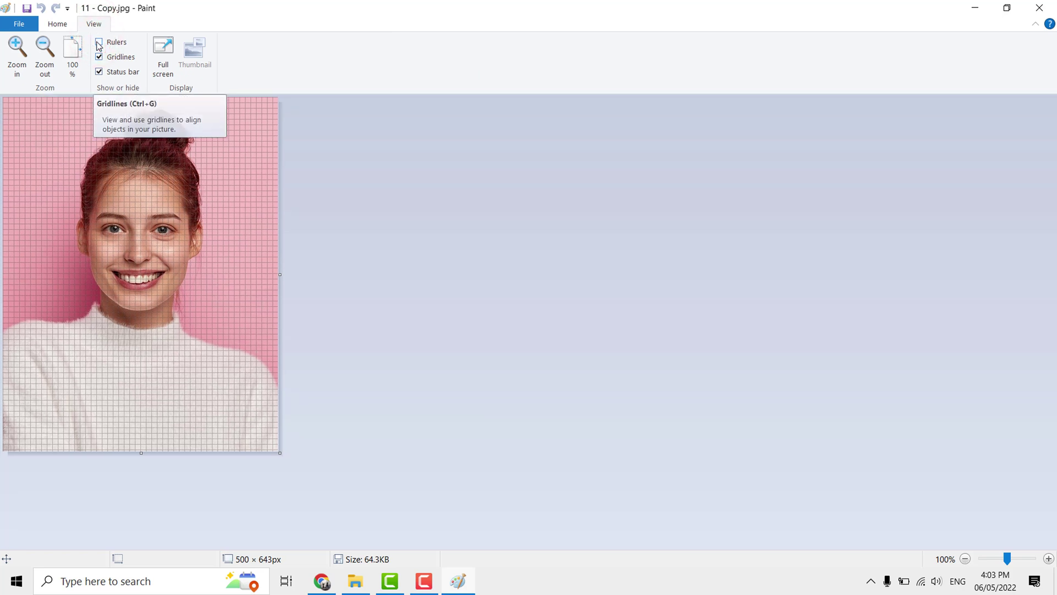
click(58, 24)
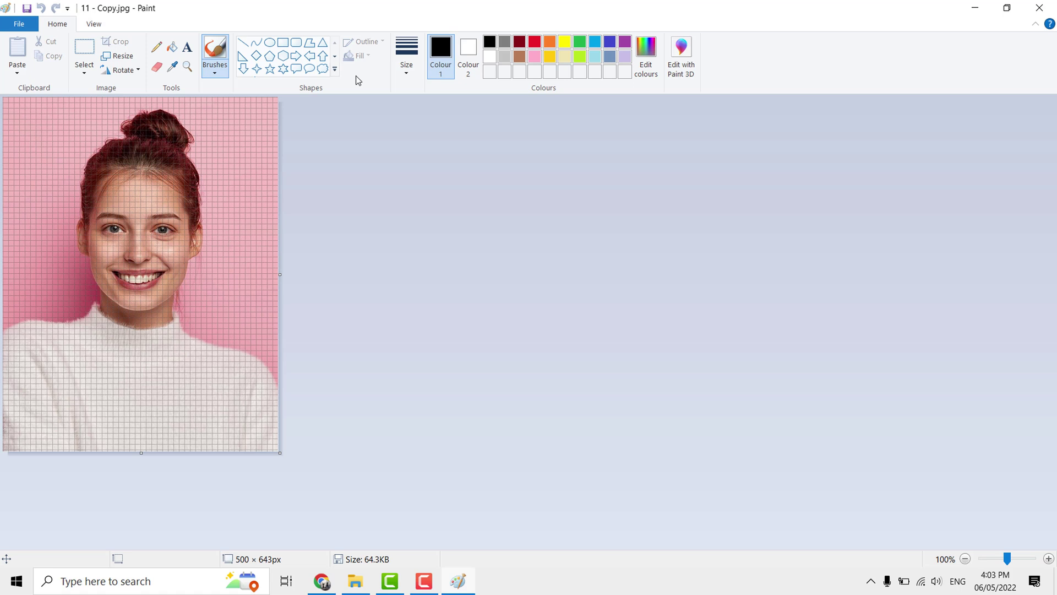
Choose black, the thickest line size and the Rectangle shape.
click(491, 43)
click(417, 71)
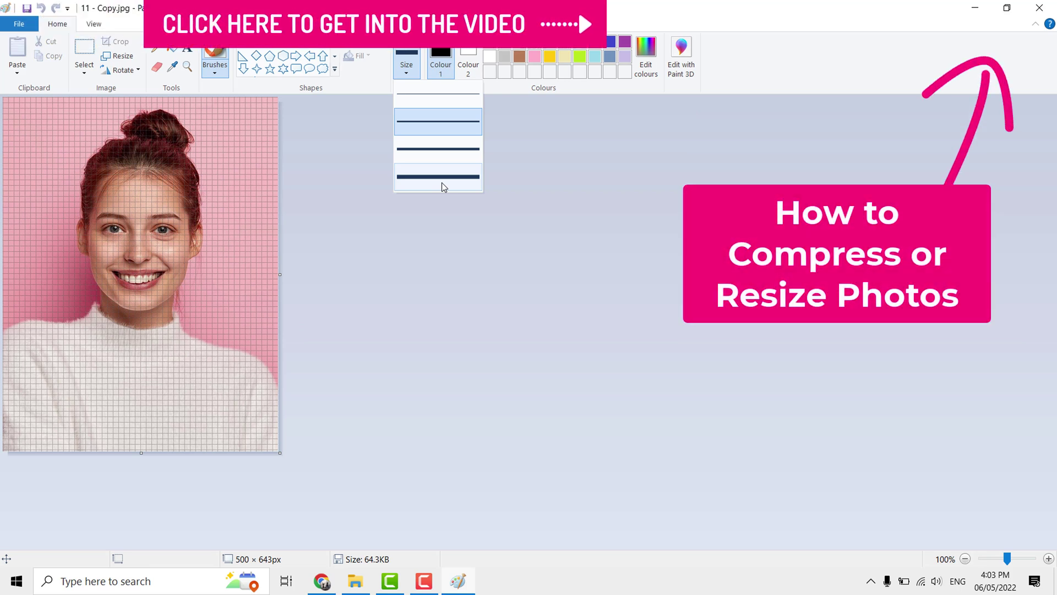
click(441, 183)
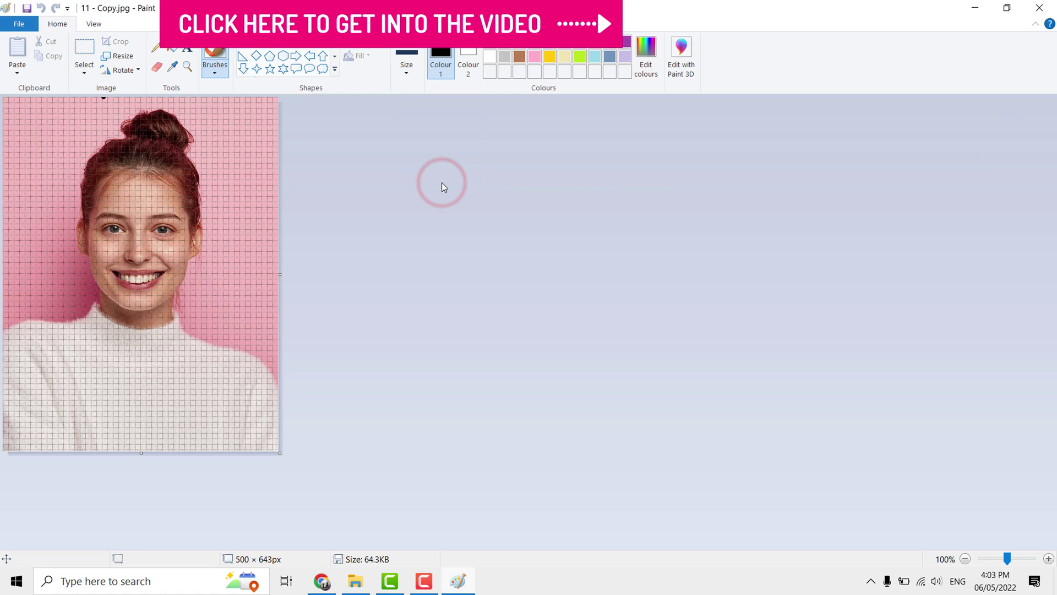
click(283, 43)
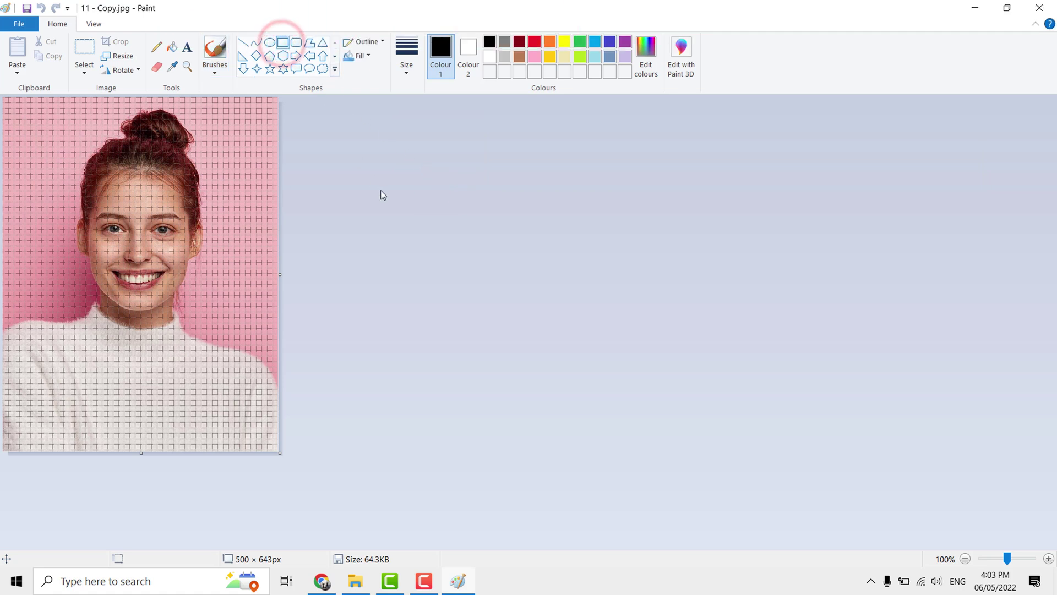
Draw a thick solid black rectangle around the photo's edges, stretched down to the bottom edge.
click(381, 42)
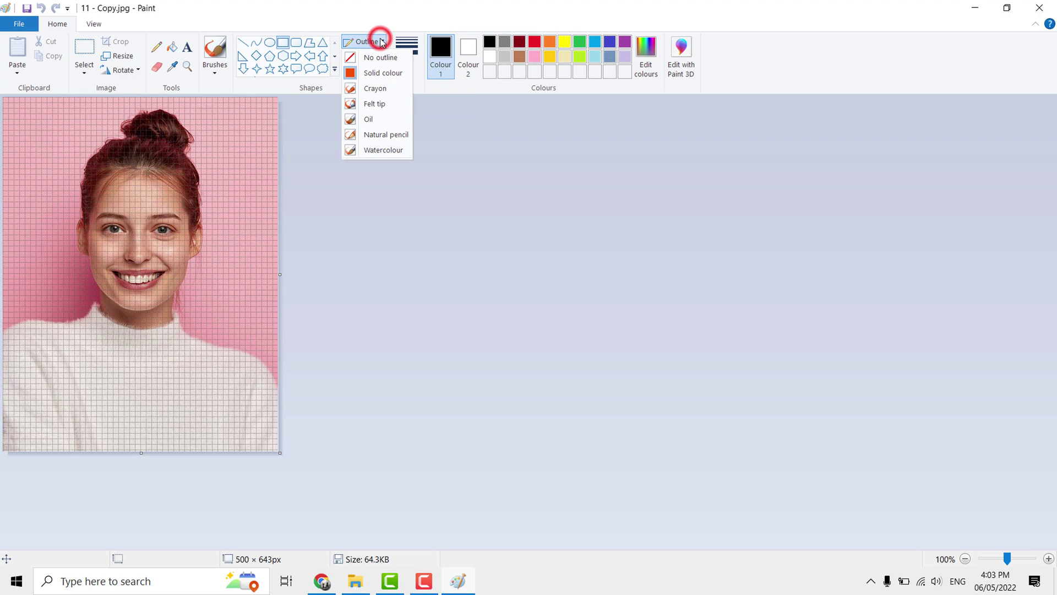
click(375, 75)
scroll(11, 105, up, 2)
drag(5, 99, 819, 385)
scroll(415, 279, down, 2)
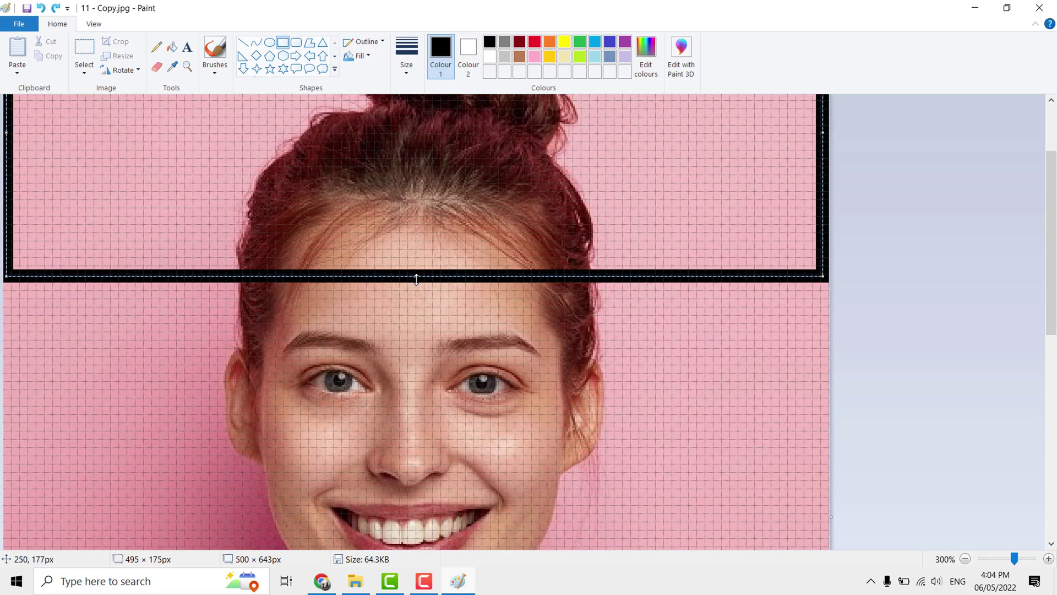
drag(416, 280, 429, 479)
scroll(428, 479, down, 2)
scroll(429, 485, down, 3)
scroll(424, 479, up, 2)
drag(415, 212, 415, 366)
scroll(415, 366, down, 2)
drag(417, 230, 415, 512)
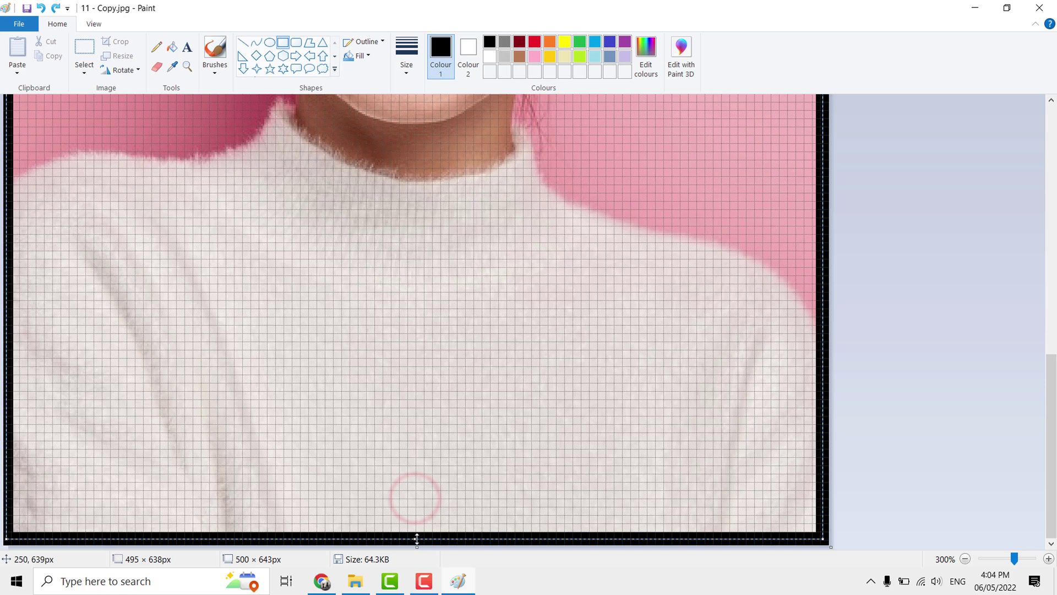
key(ctrl+Page_Down)
key(ctrl+Page_Down)
Draw a second, thinner black rectangle just inside the outer border.
click(406, 65)
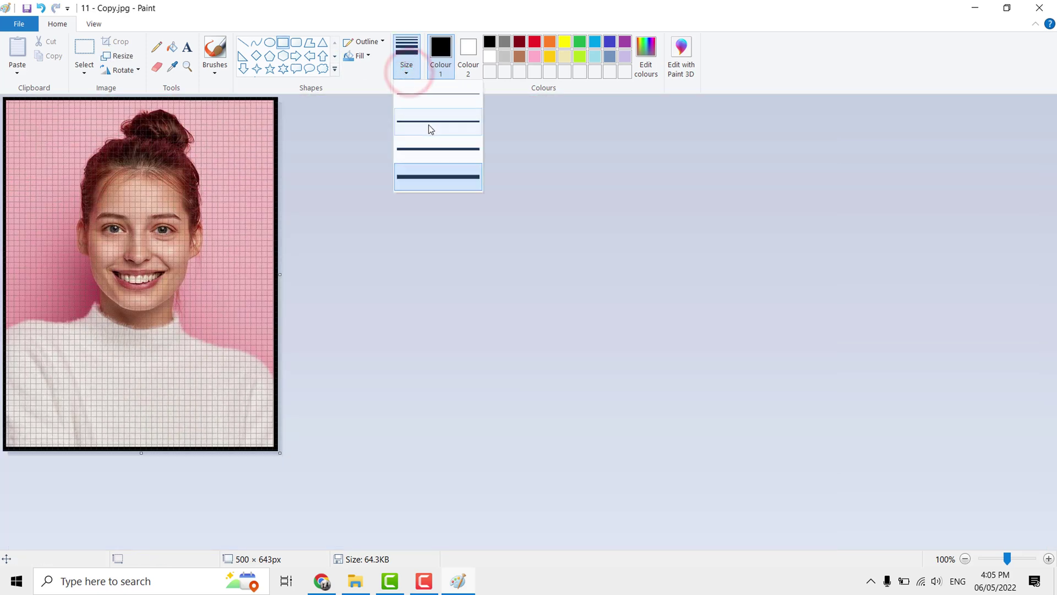
click(427, 124)
click(282, 42)
drag(8, 102, 271, 445)
key(ctrl+Page_Up)
key(ctrl+Page_Up)
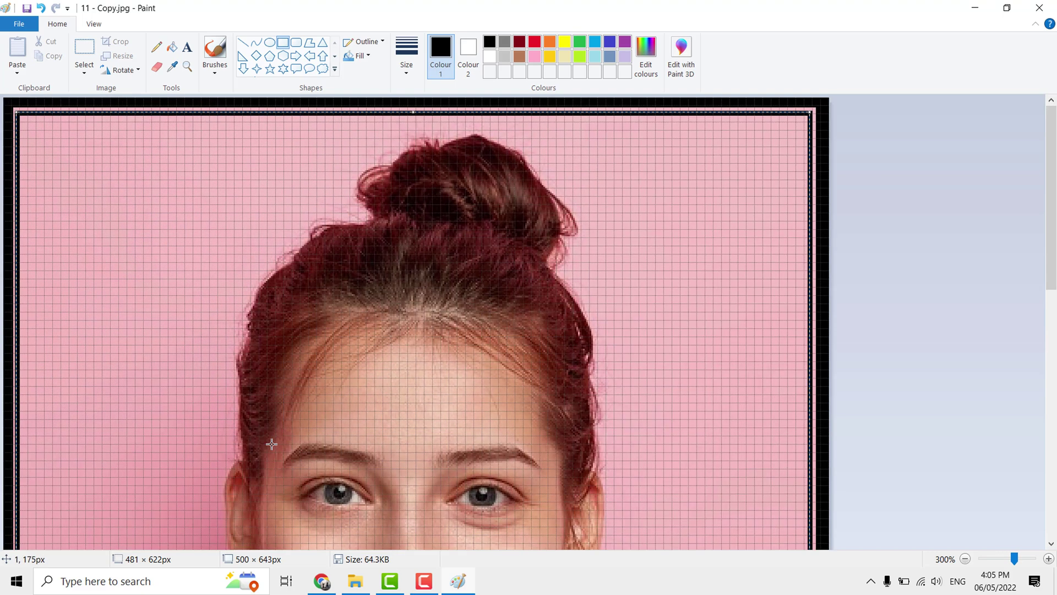
scroll(255, 441, down, 5)
drag(16, 402, 19, 402)
key(ctrl+Page_Down)
key(ctrl+Page_Down)
click(345, 237)
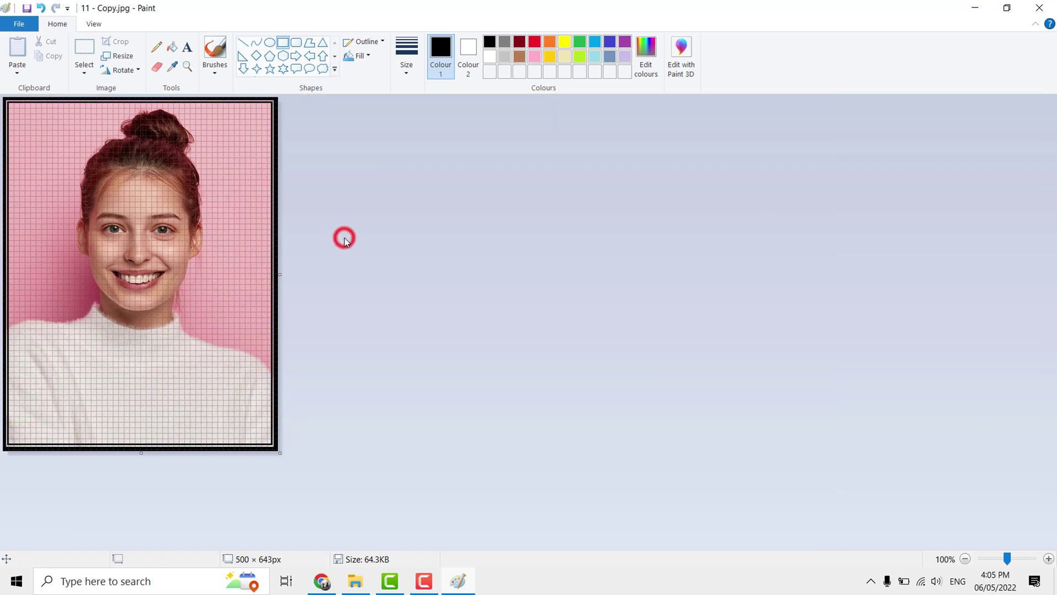
Turn off gridlines and save the bordered portrait with File > Save.
click(93, 24)
click(99, 57)
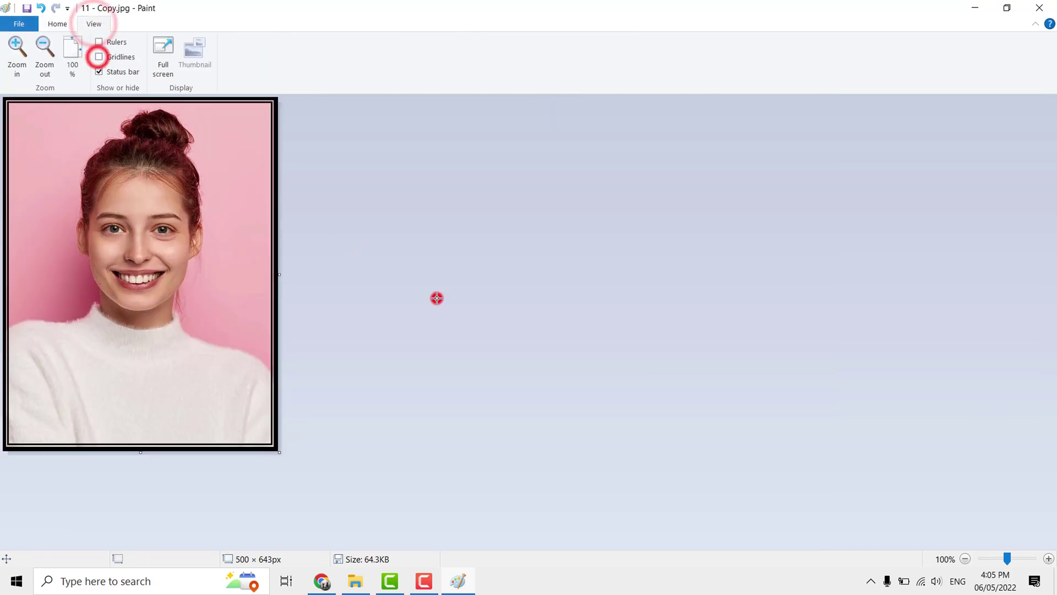
click(437, 298)
click(29, 24)
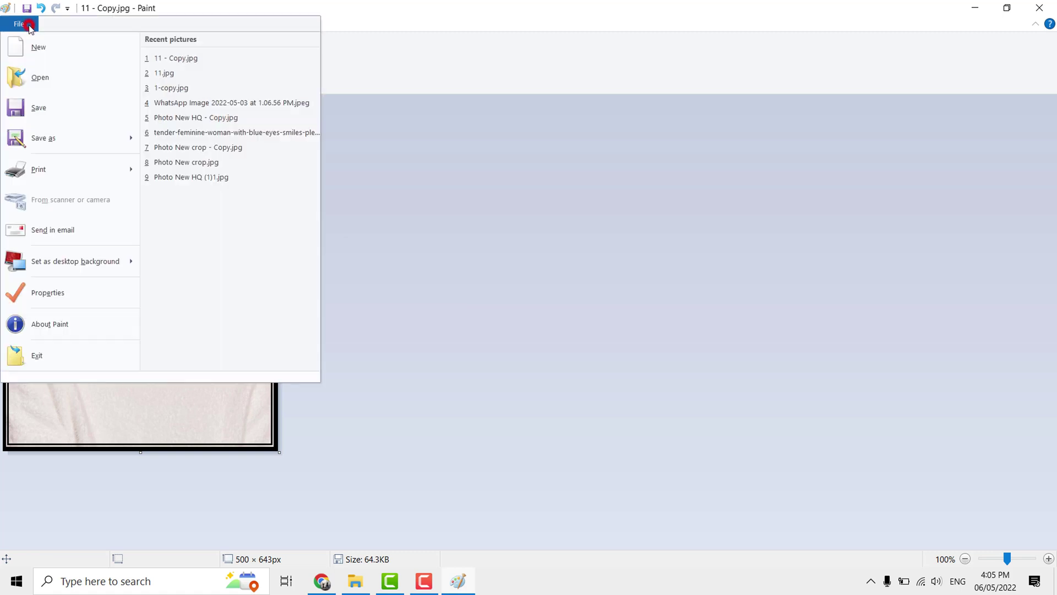
click(51, 110)
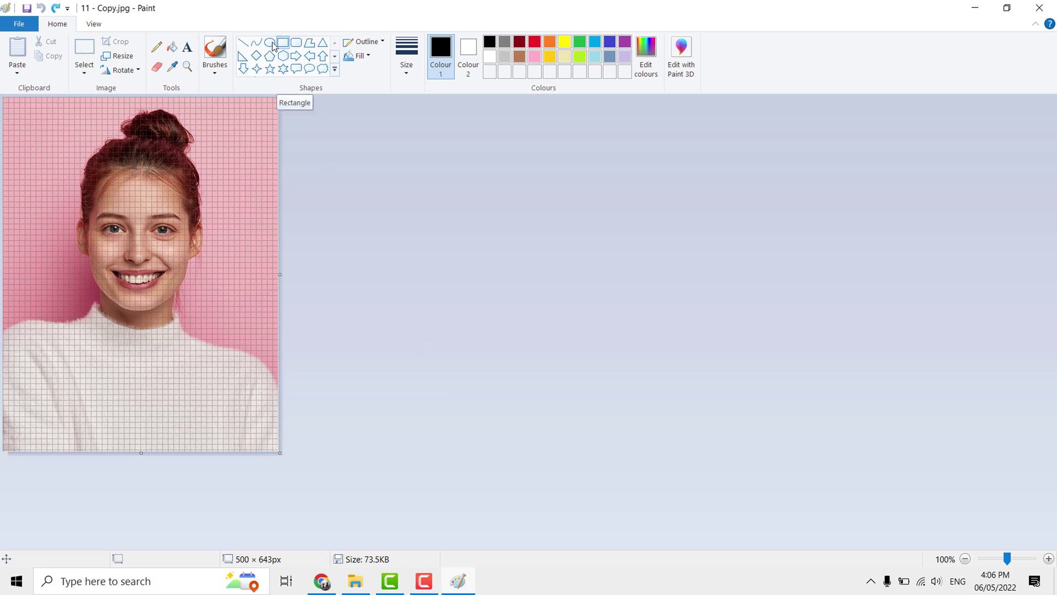
Draw a thick black rectangle bar along the photo's top edge.
click(490, 43)
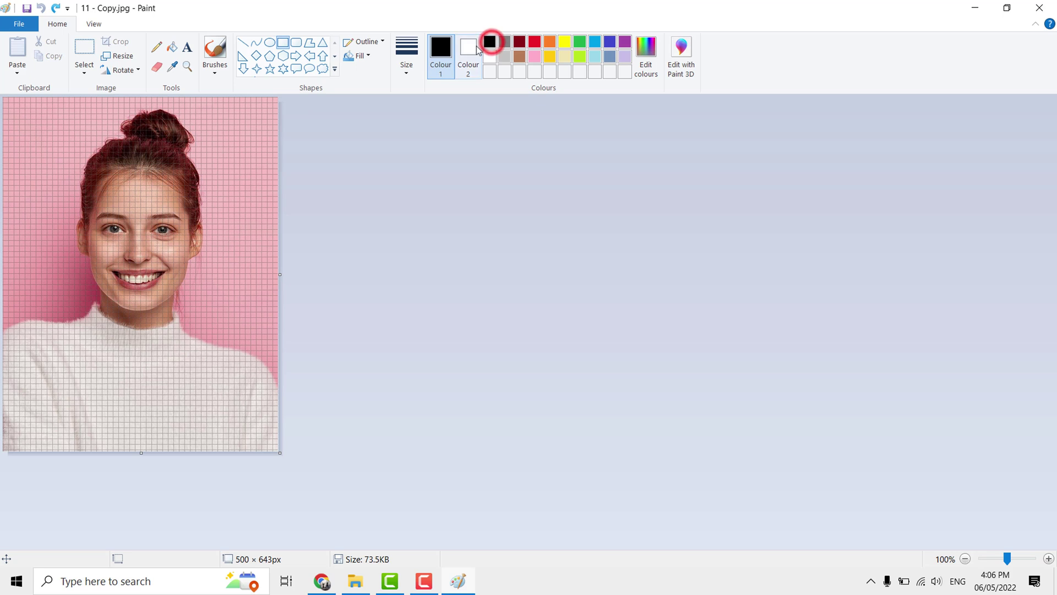
click(406, 58)
click(418, 180)
click(283, 41)
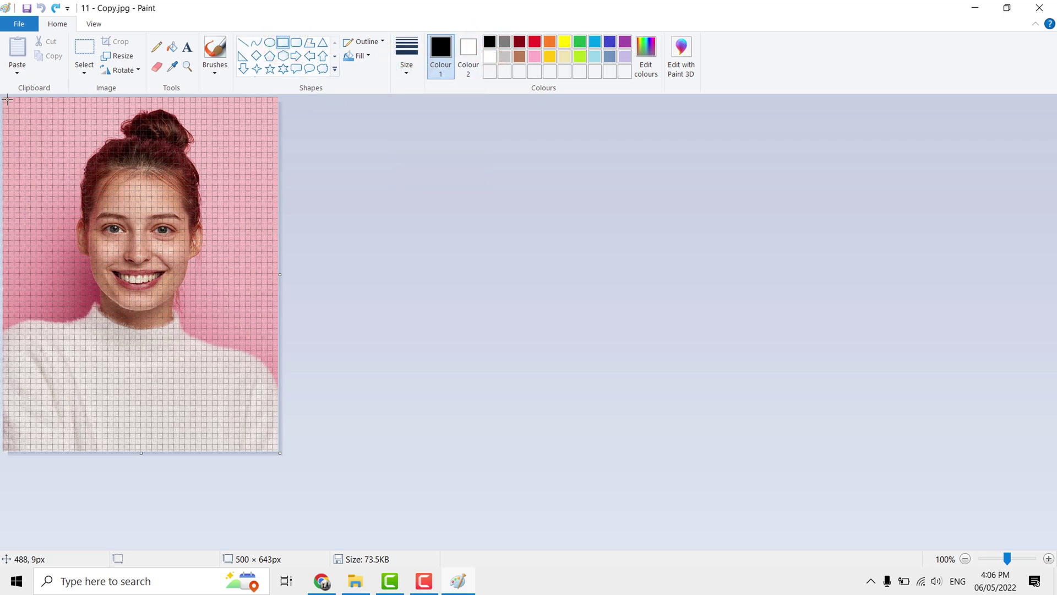
scroll(7, 99, up, 2)
drag(7, 99, 823, 117)
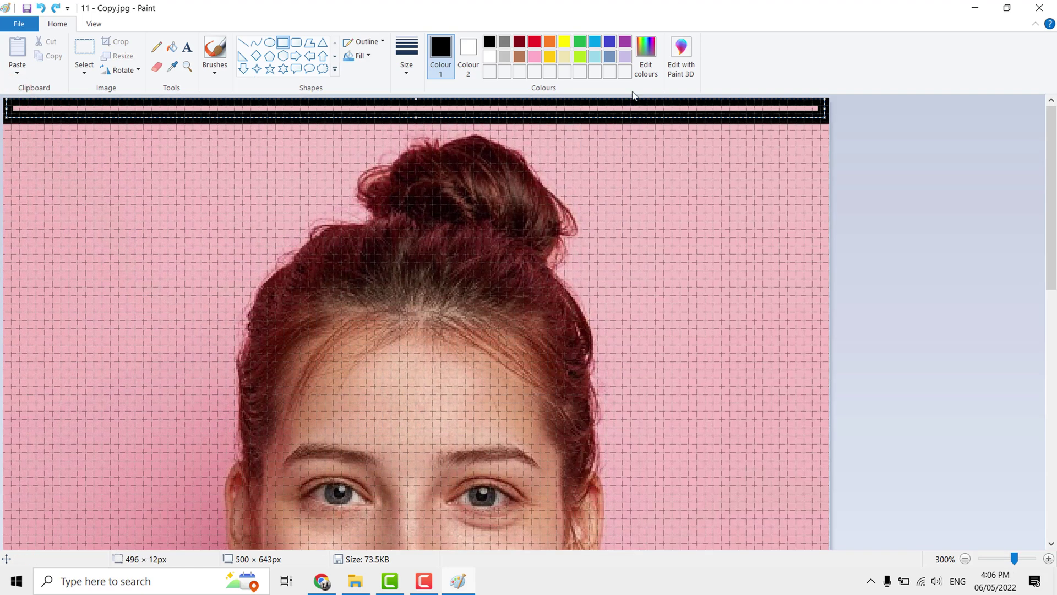
Give the top bar a solid black fill.
click(369, 57)
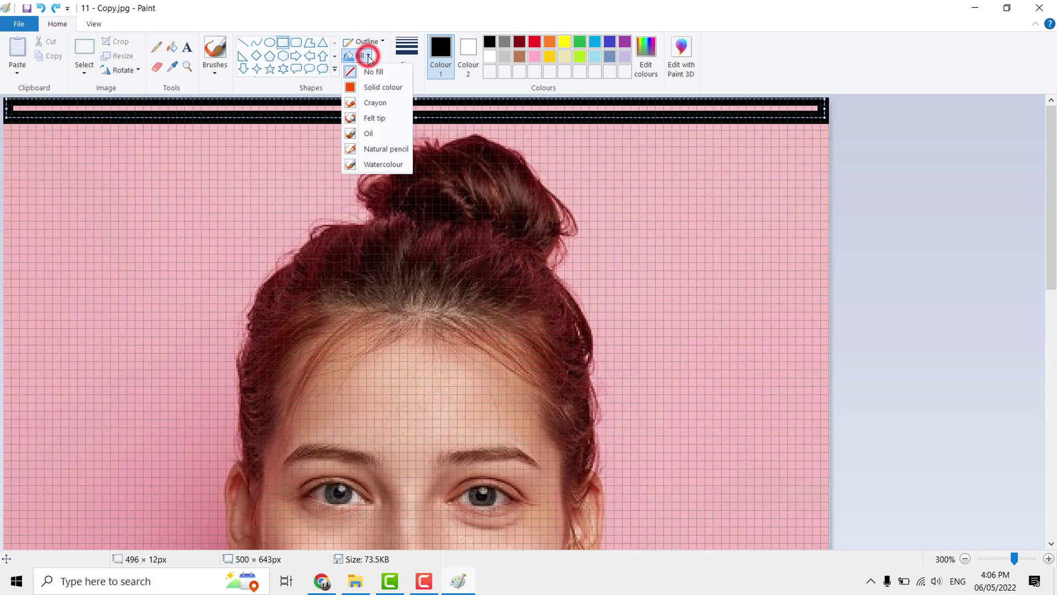
click(383, 88)
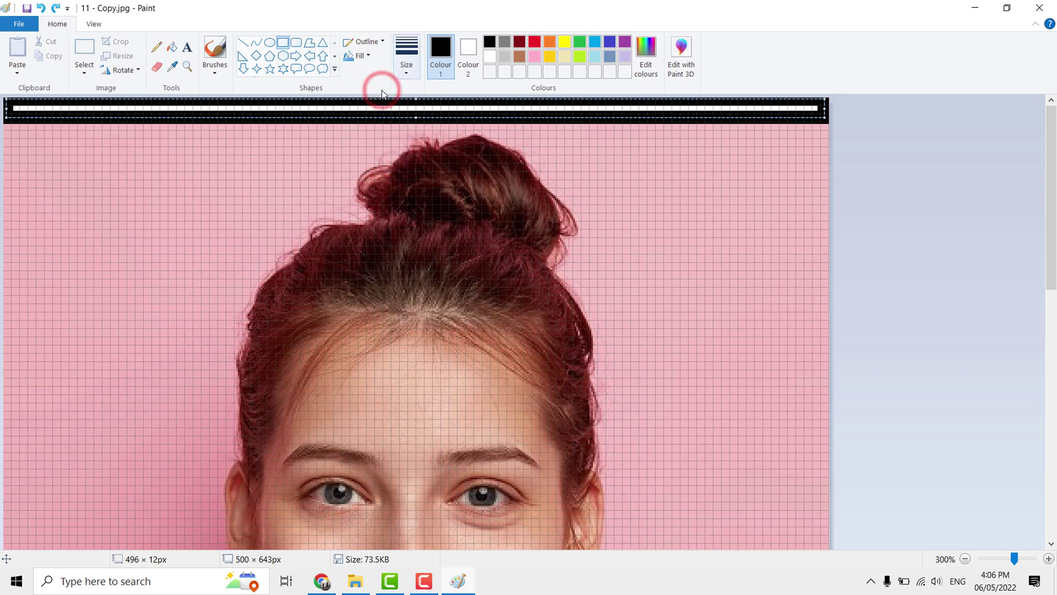
click(477, 51)
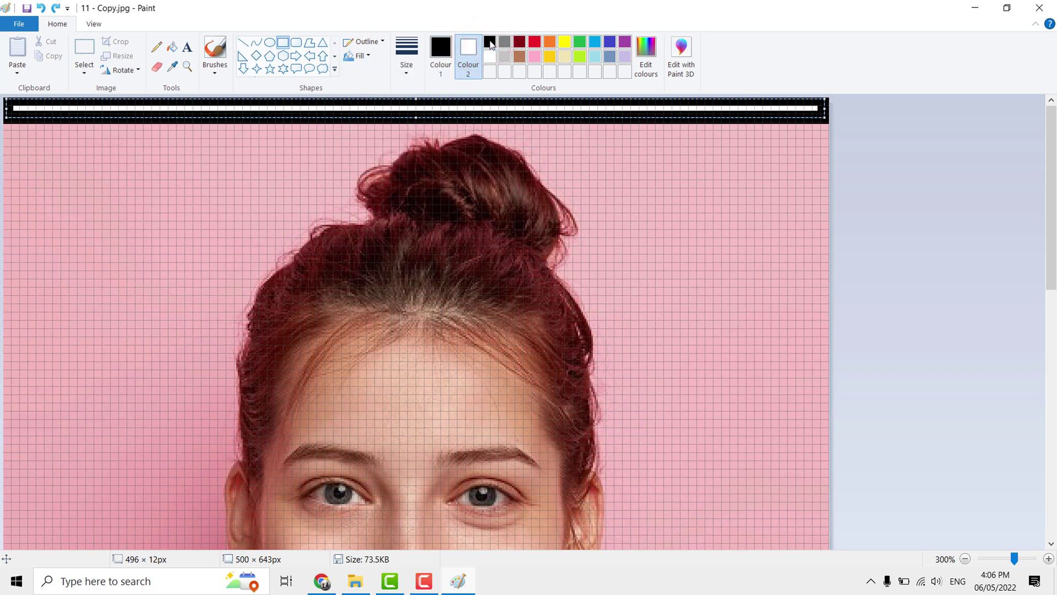
click(489, 43)
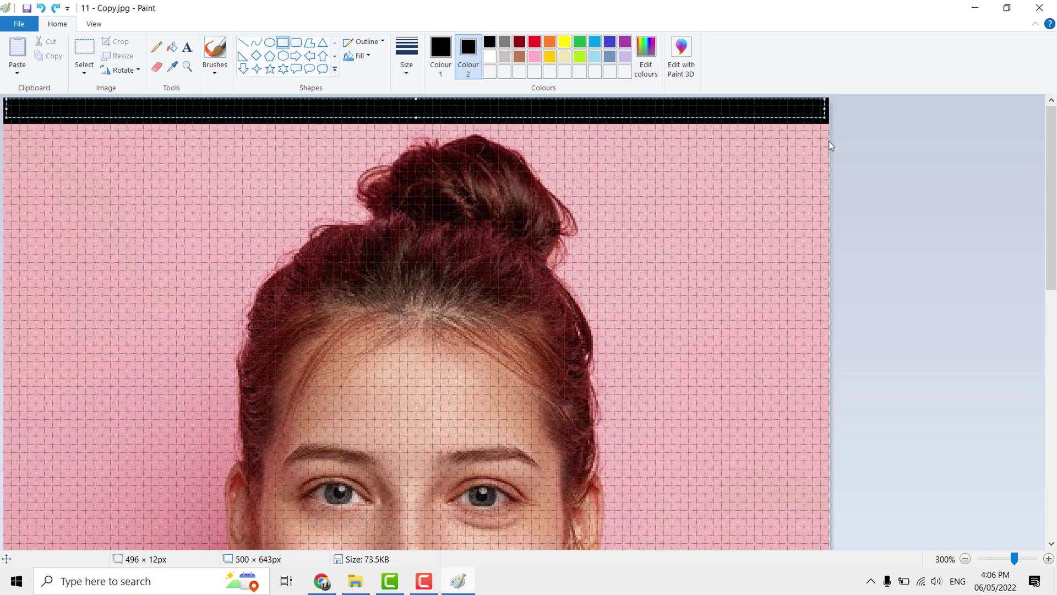
click(286, 46)
Add more black bars along the right and bottom edges of the photo.
drag(838, 114, 809, 423)
scroll(809, 424, down, 2)
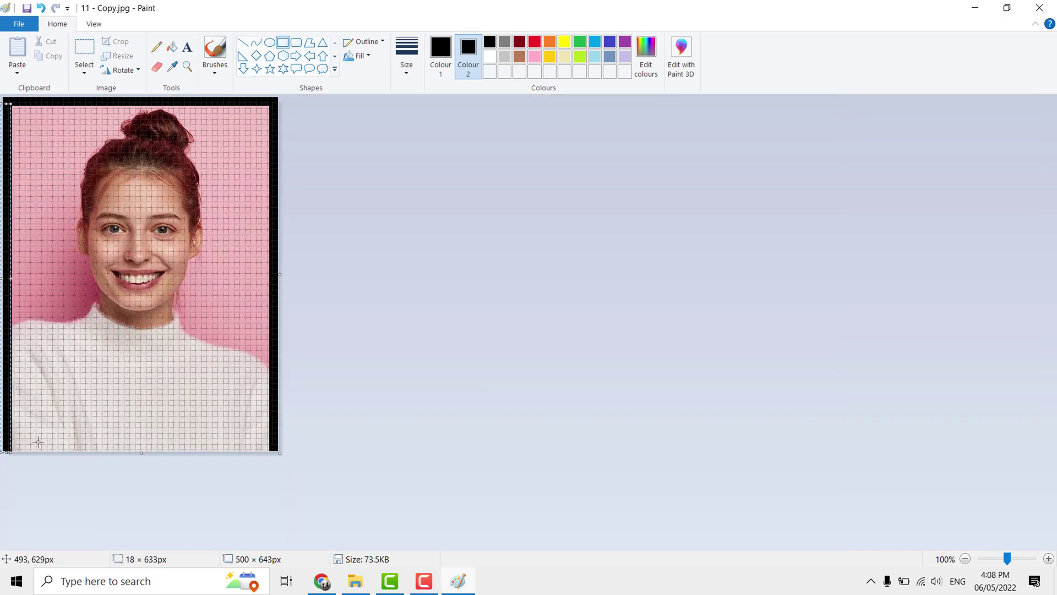
drag(274, 444, 5, 453)
click(319, 346)
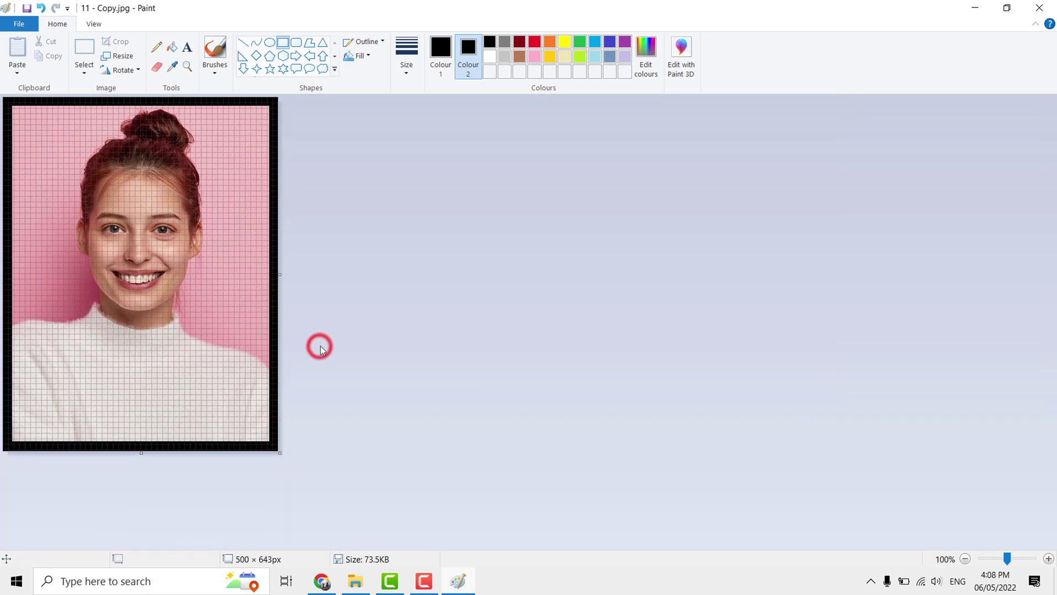
Draw a rectangle across the whole photo with a thinner white outline.
click(406, 61)
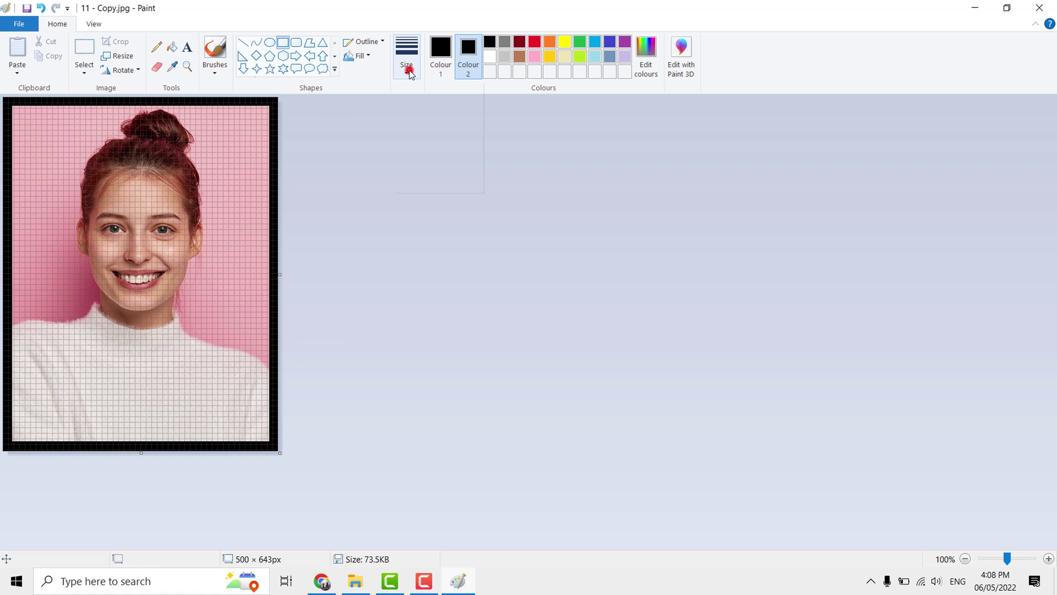
click(430, 129)
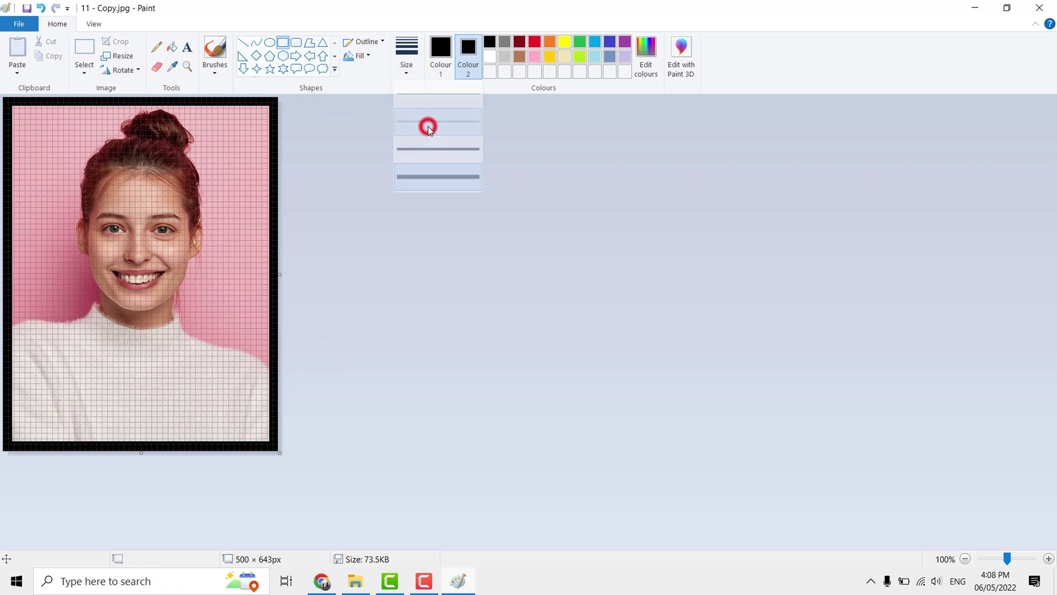
click(441, 49)
click(489, 57)
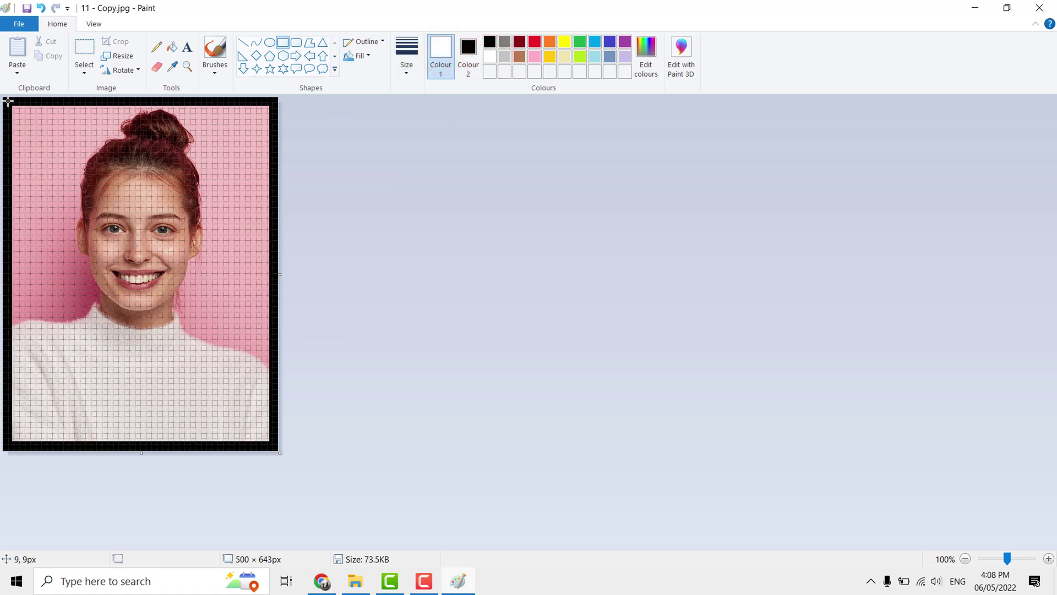
drag(11, 103, 276, 447)
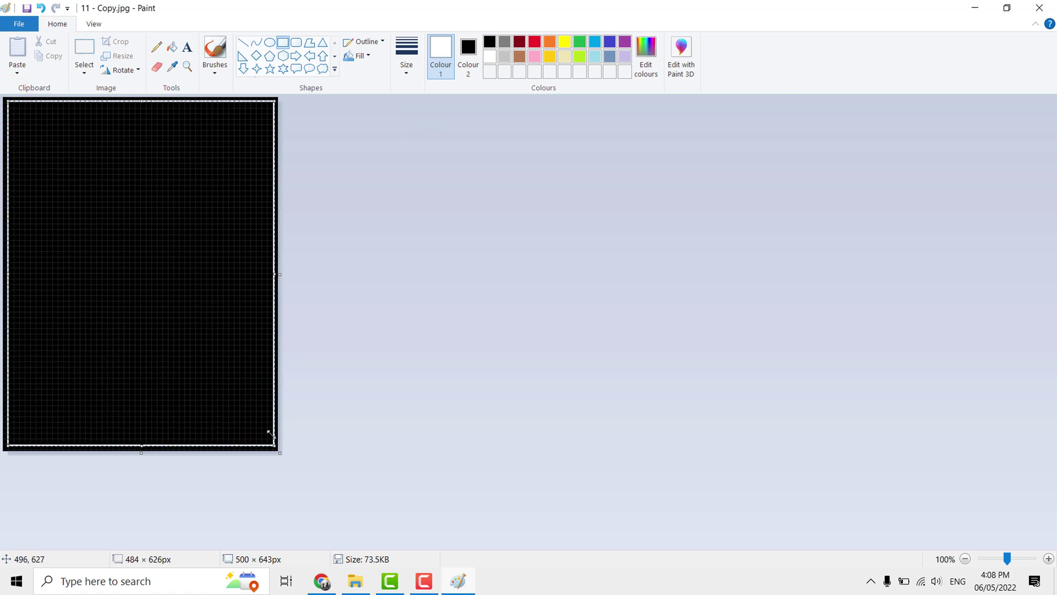
Set the rectangle's fill to No fill so the photo shows through.
right_click(266, 411)
click(331, 497)
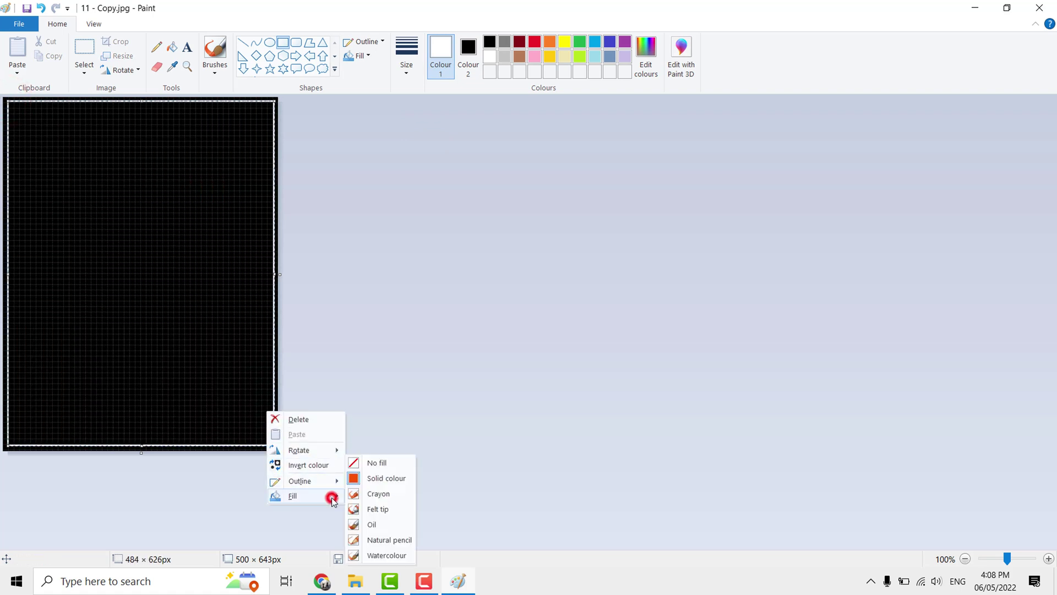
click(378, 465)
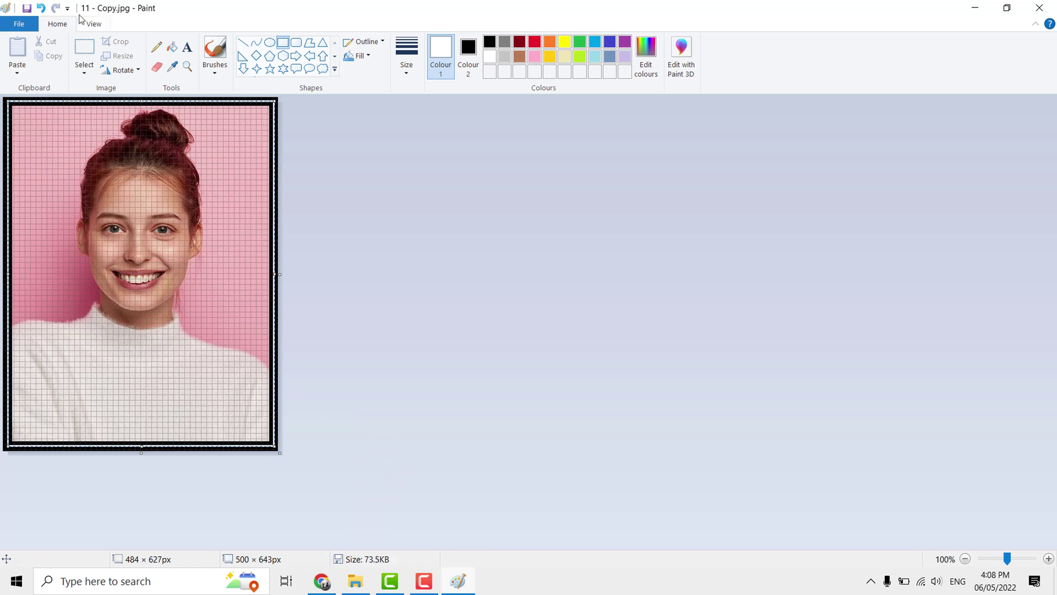
click(95, 24)
click(102, 57)
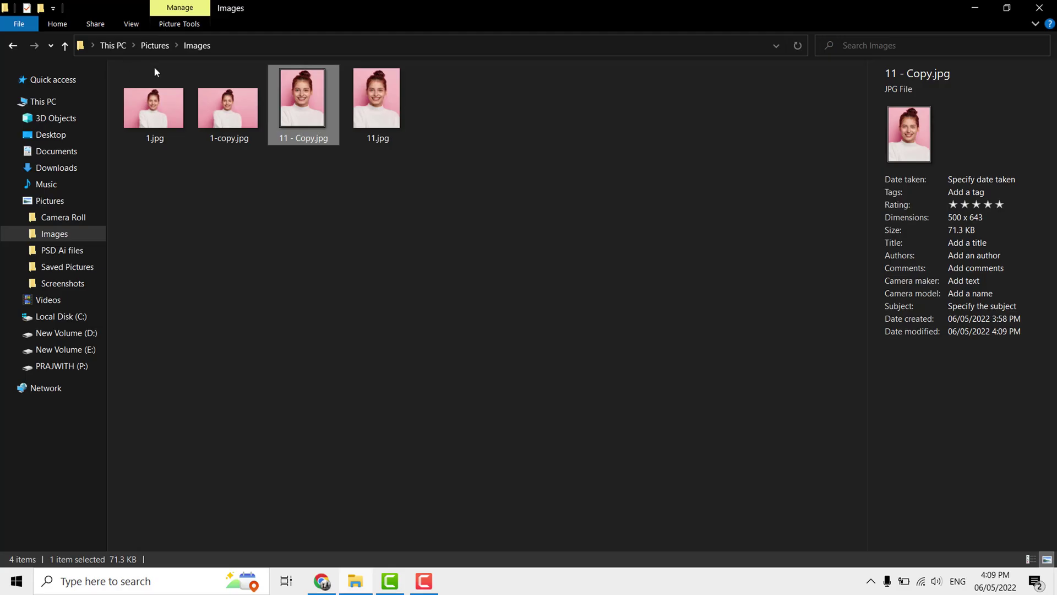
double_click(323, 106)
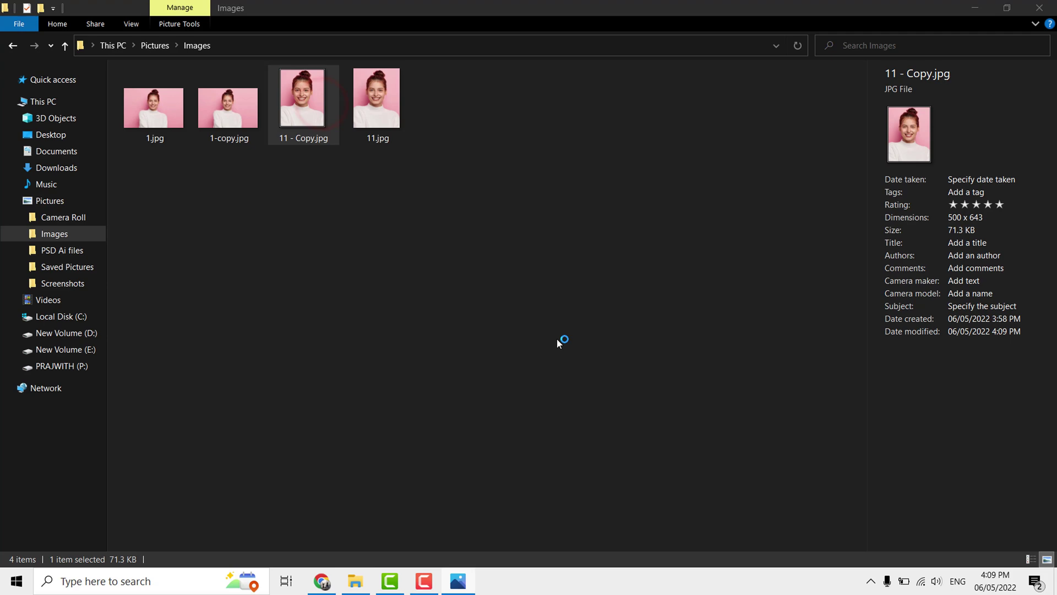
double_click(399, 91)
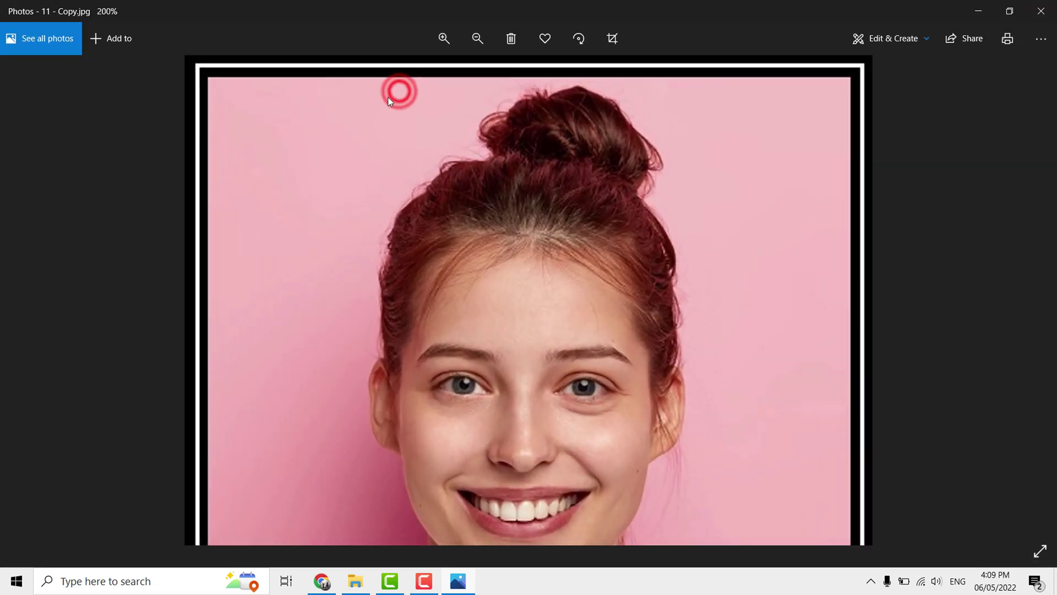
drag(714, 307, 667, 238)
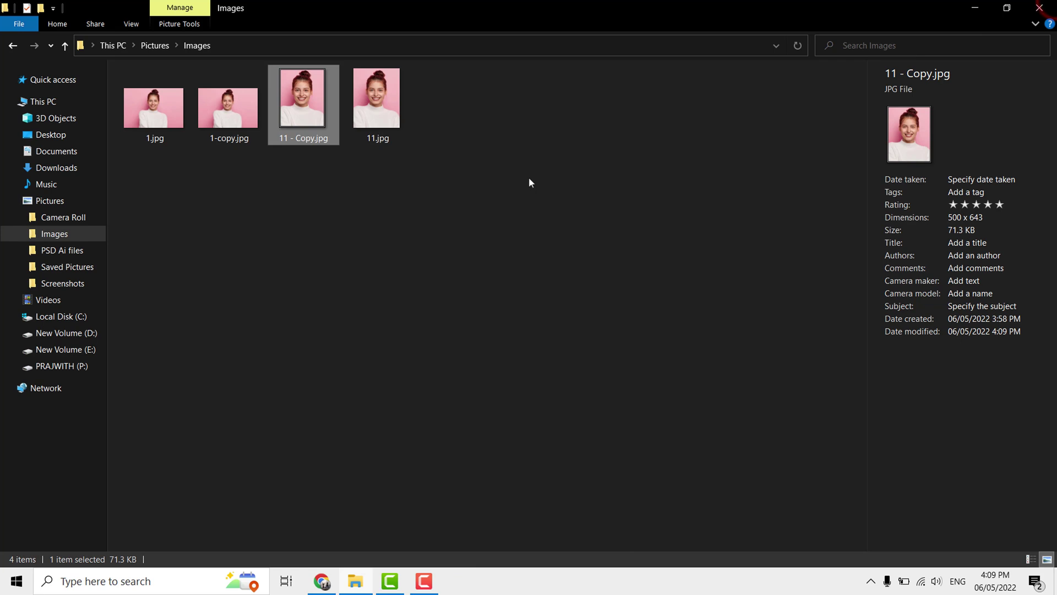
Refresh the Images folder and duplicate 11.jpg as 11 - Copy (2).jpg.
right_click(377, 227)
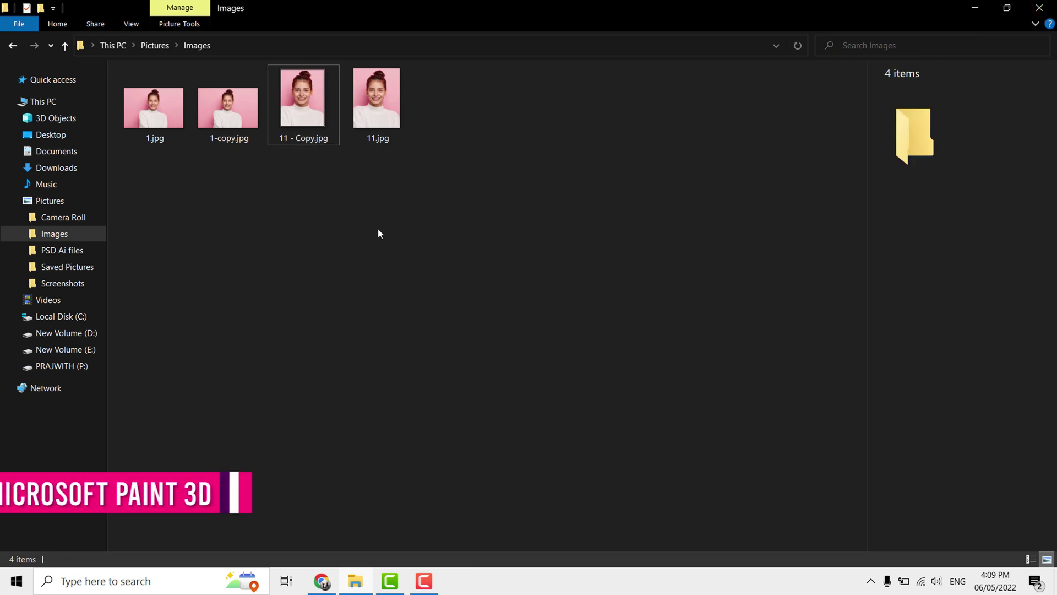
click(411, 283)
click(391, 127)
key(ctrl+c)
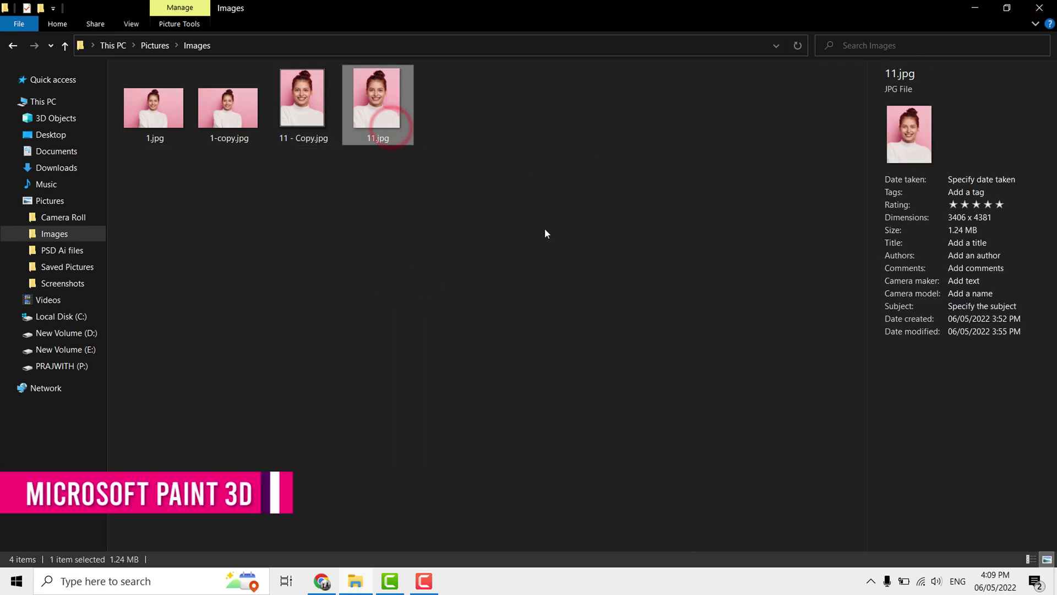
key(ctrl+v)
Open the original 11.jpg in Paint 3D.
right_click(461, 104)
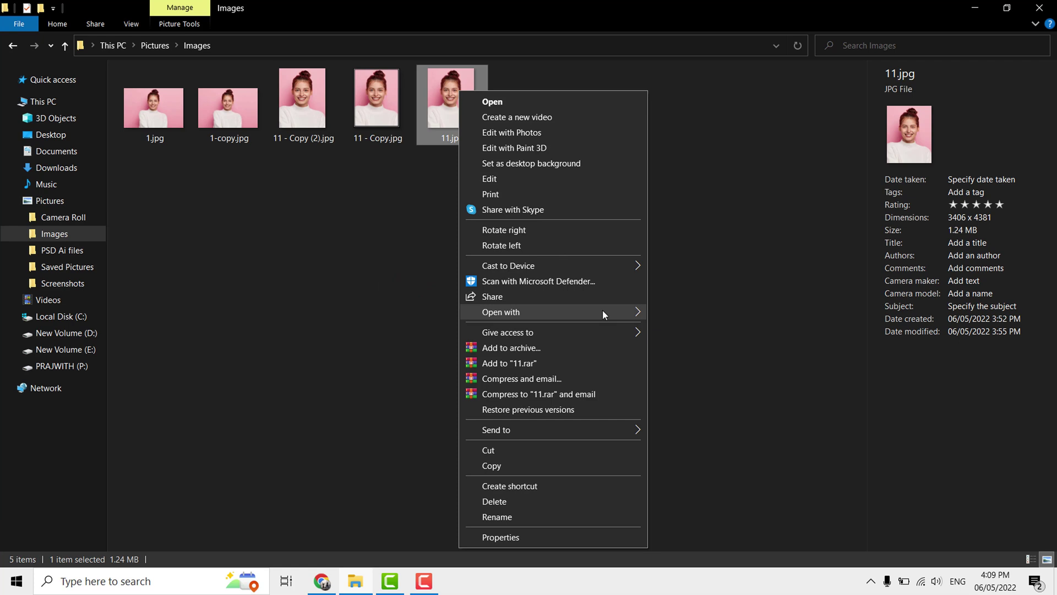
mouse_move(603, 312)
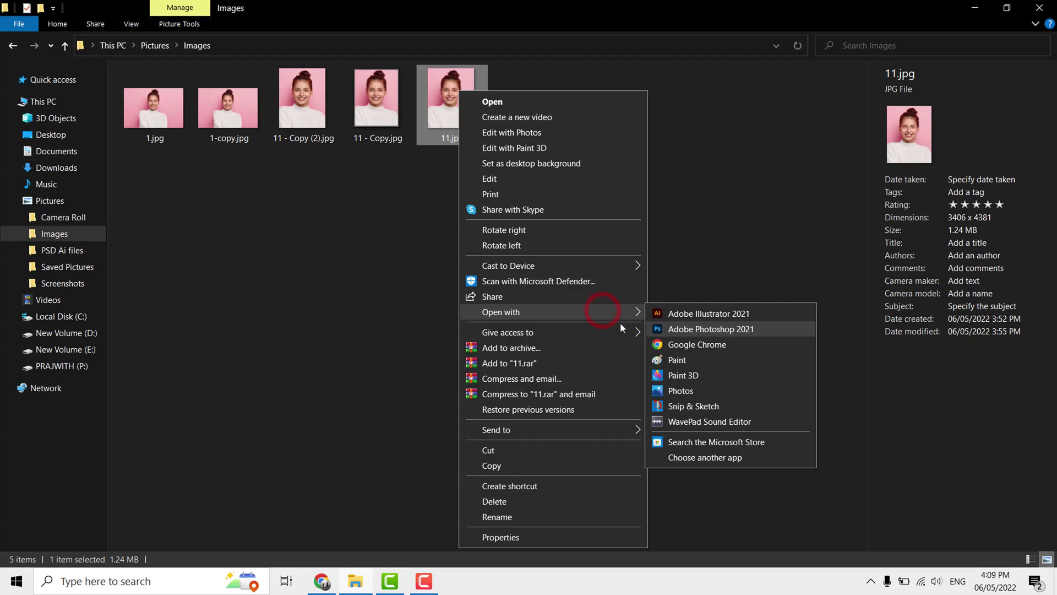
click(692, 375)
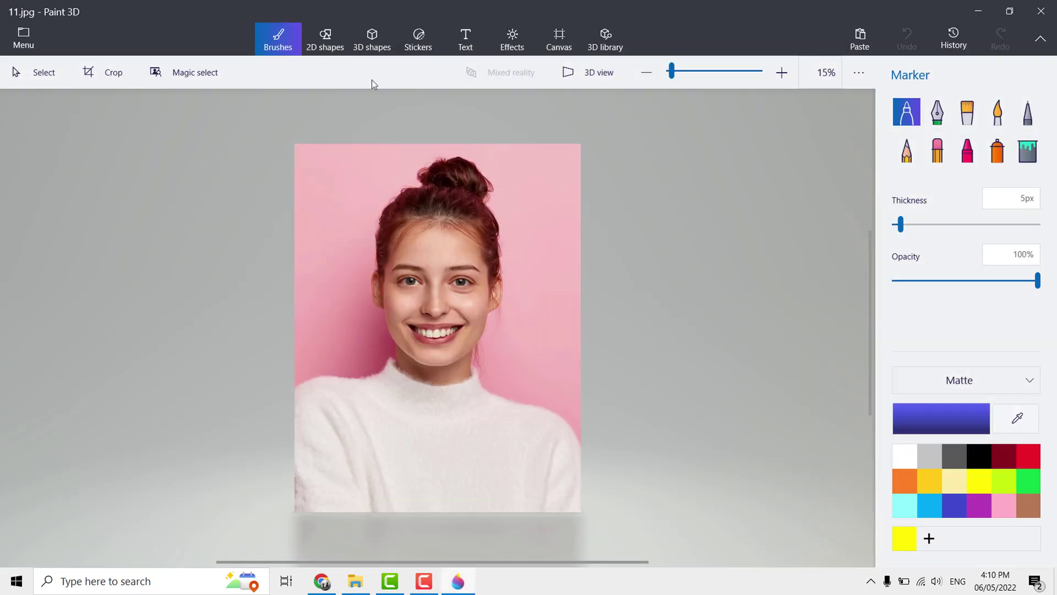
Drag a 2D rectangle from the photo's top-left corner to its bottom-right corner.
click(322, 42)
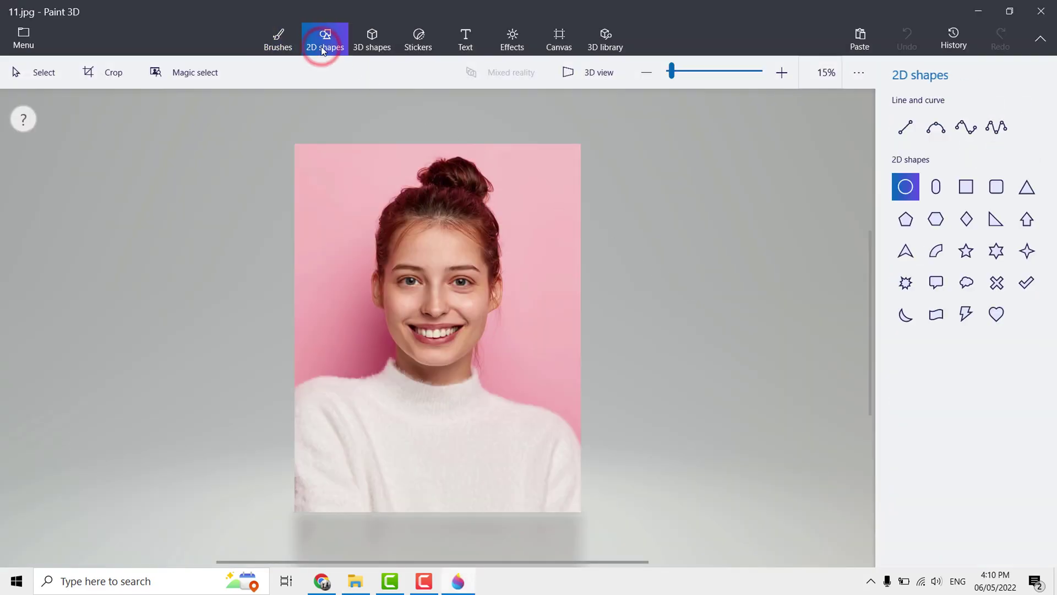
click(968, 190)
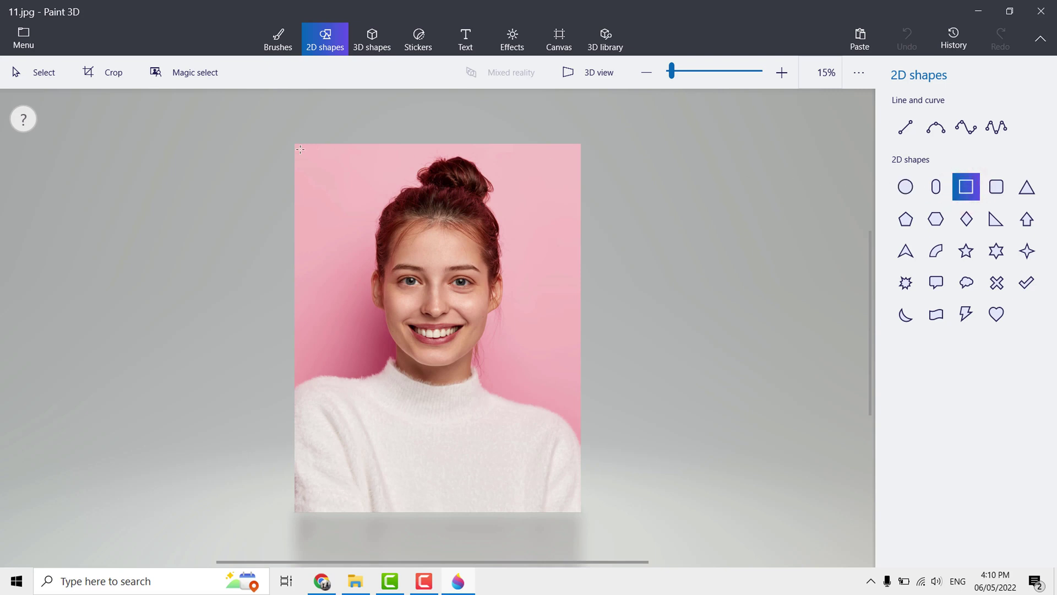
drag(300, 149, 579, 506)
click(578, 505)
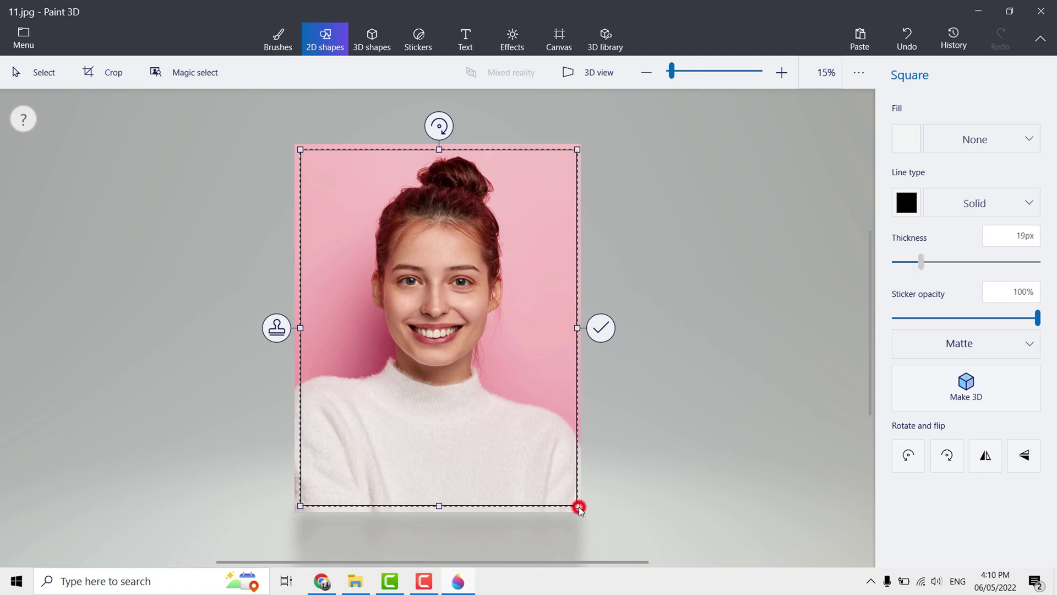
Fit the rectangle's left, top and bottom edges to the photo and make its outline white.
scroll(278, 333, up, 4)
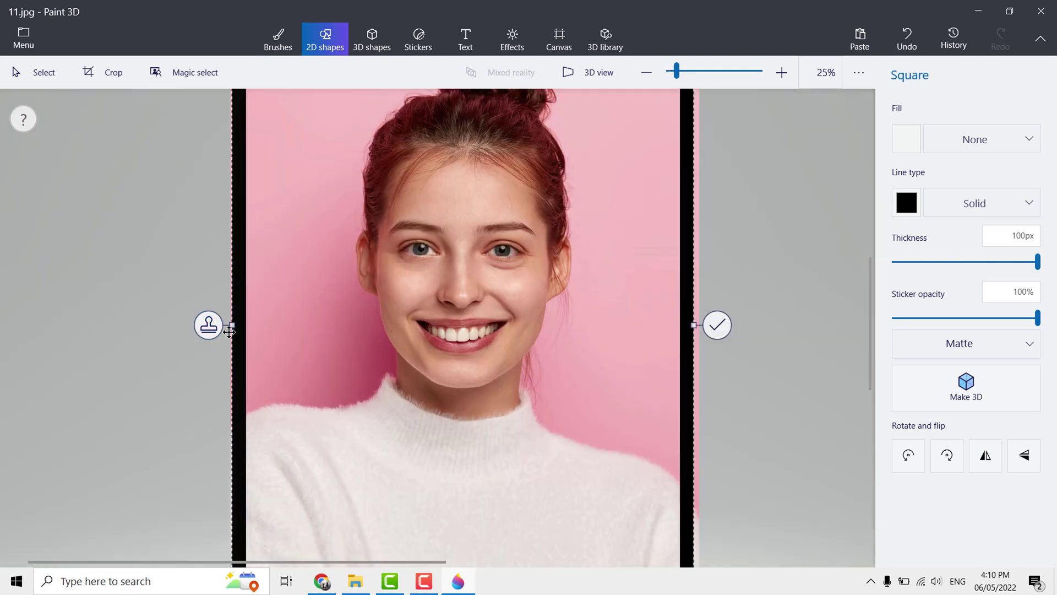
scroll(230, 336, up, 5)
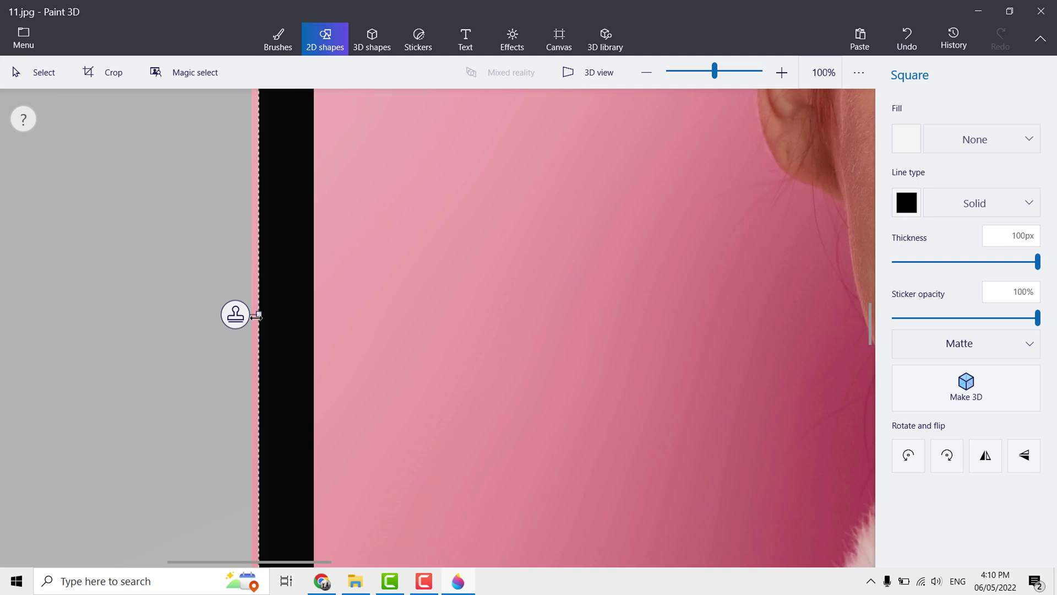
drag(254, 316, 246, 314)
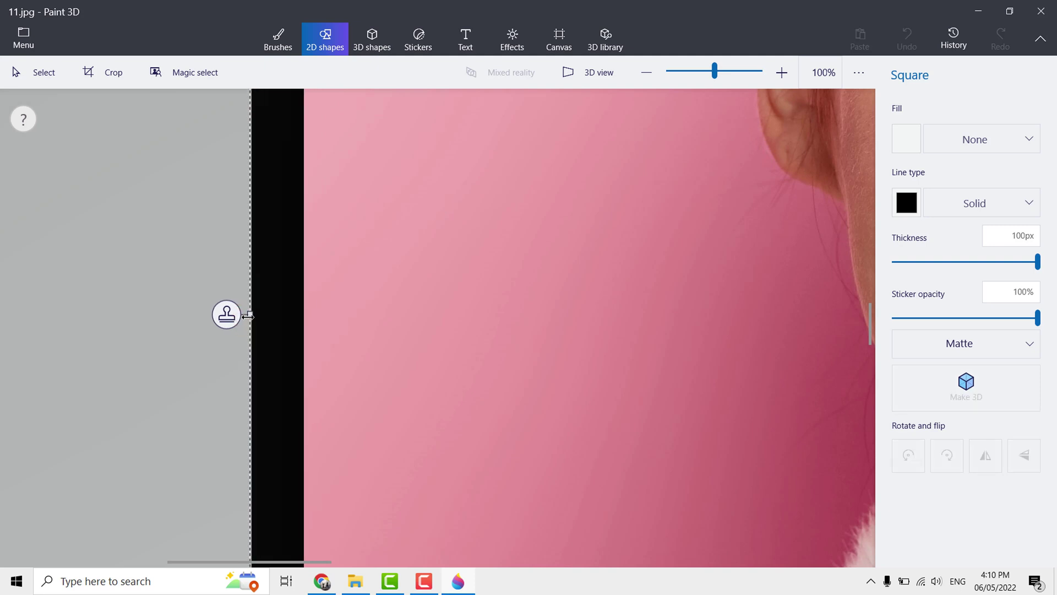
scroll(479, 299, down, 3)
scroll(478, 299, down, 3)
scroll(451, 199, up, 3)
drag(451, 219, 451, 200)
scroll(451, 199, down, 3)
scroll(454, 328, up, 3)
drag(453, 327, 450, 354)
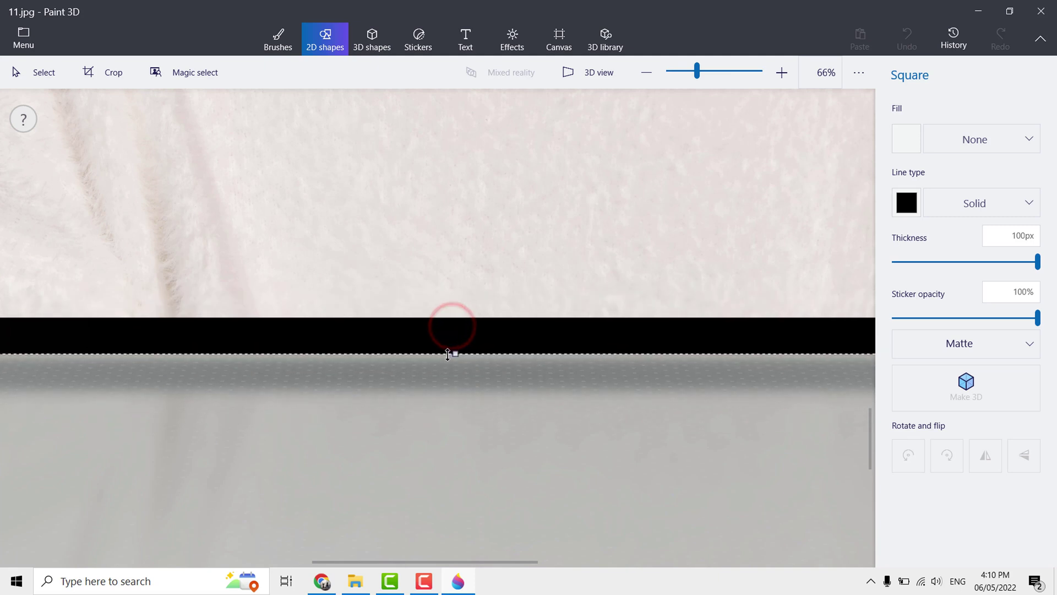
scroll(519, 309, down, 2)
scroll(519, 310, down, 2)
click(906, 203)
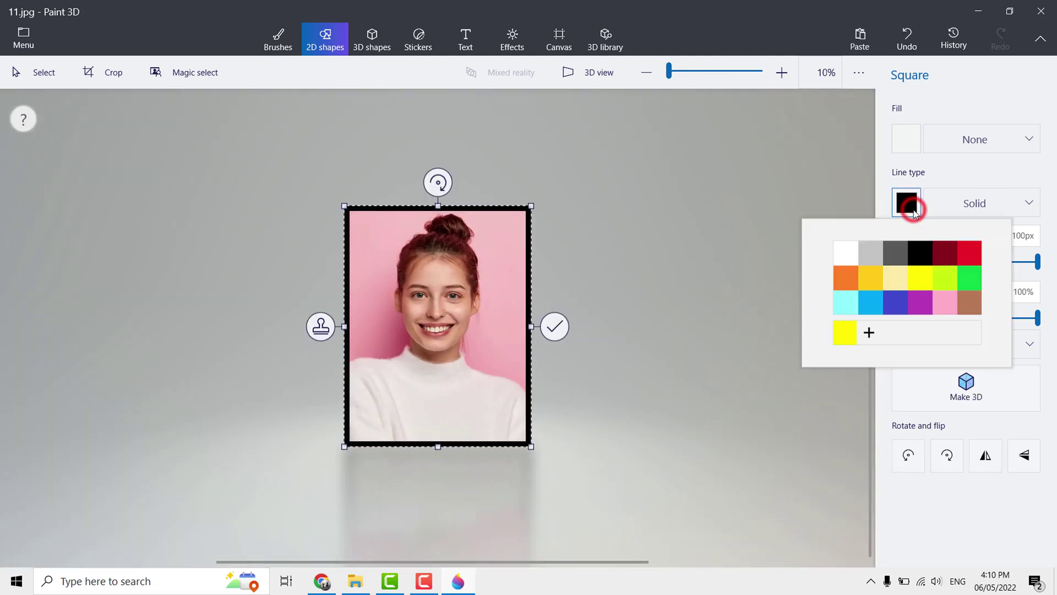
click(846, 255)
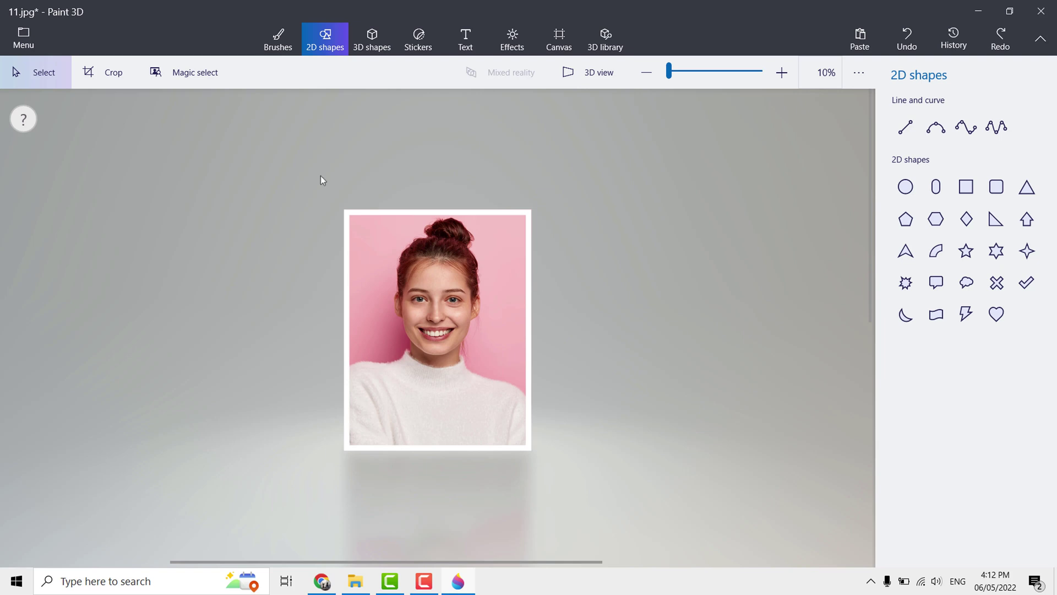
Save the white-bordered 11.jpg from the Paint 3D menu, then exit Paint 3D.
click(23, 39)
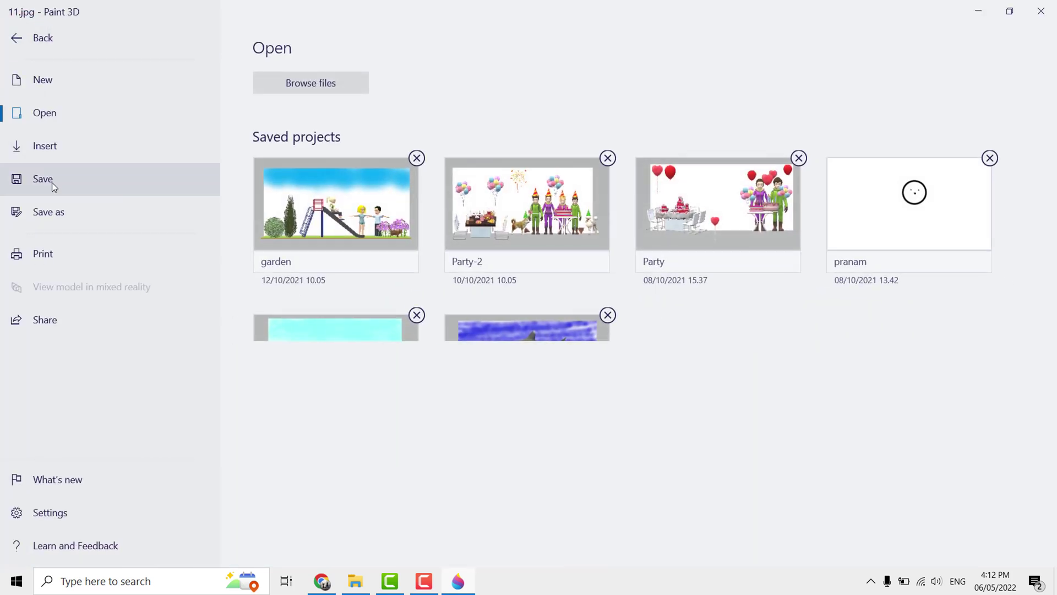
click(52, 182)
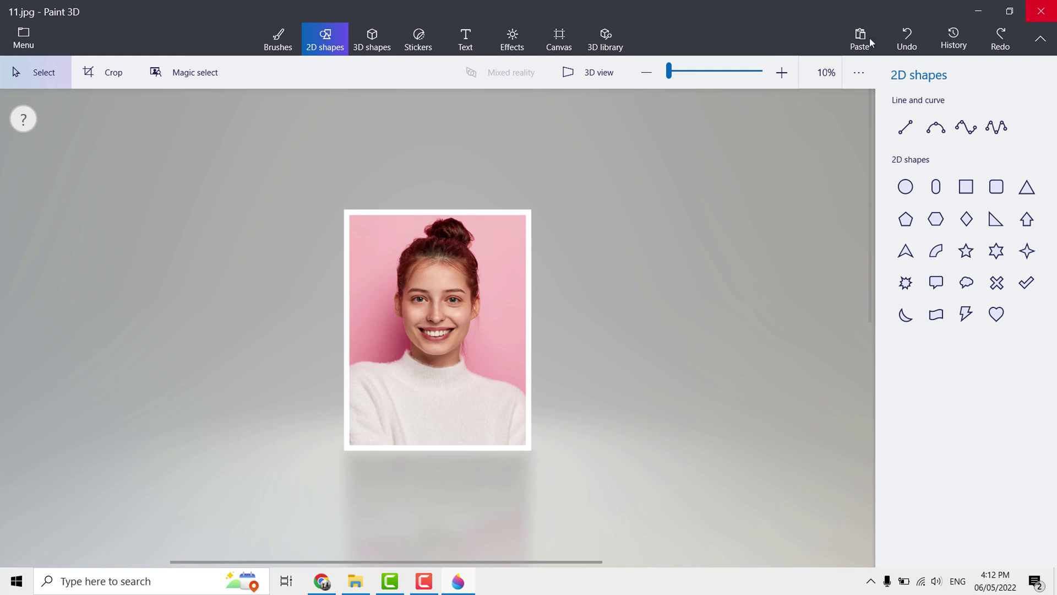
click(1049, 11)
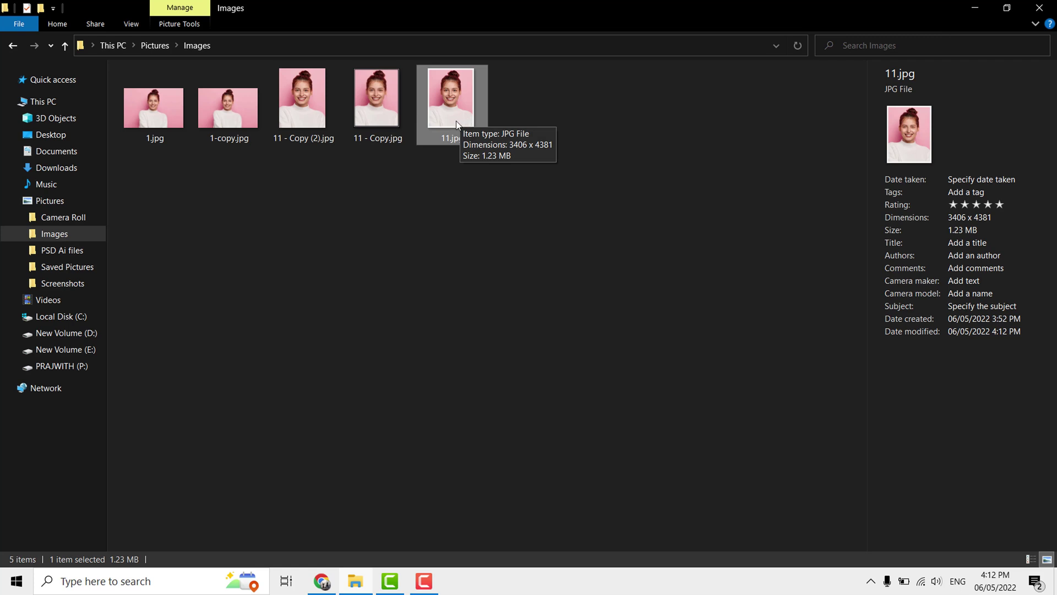
Open 11.jpg in Photos, zoom in to inspect the white border, then close the viewer.
click(456, 121)
click(611, 127)
click(452, 106)
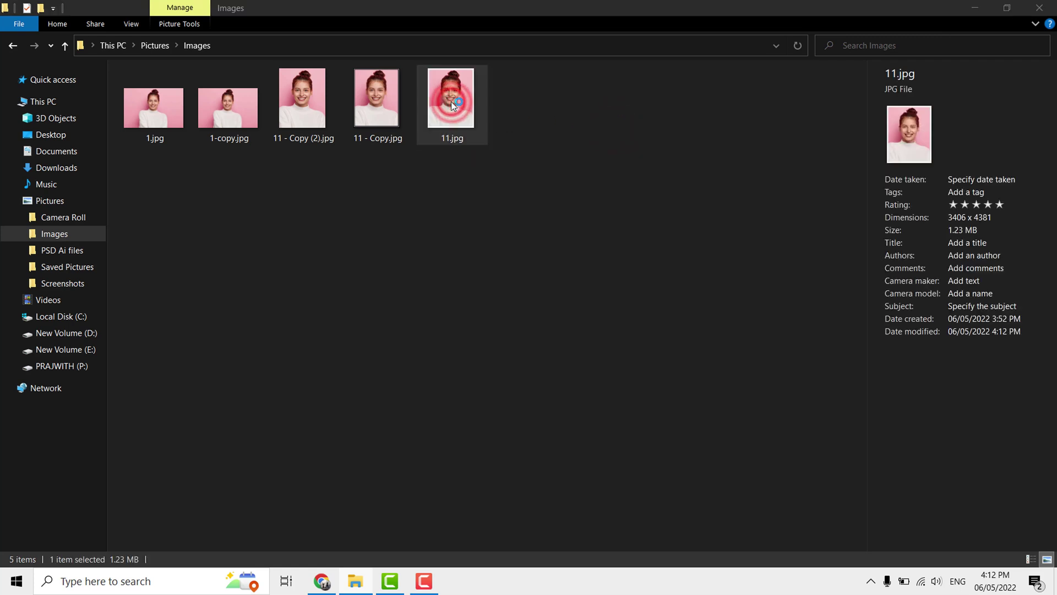
double_click(451, 101)
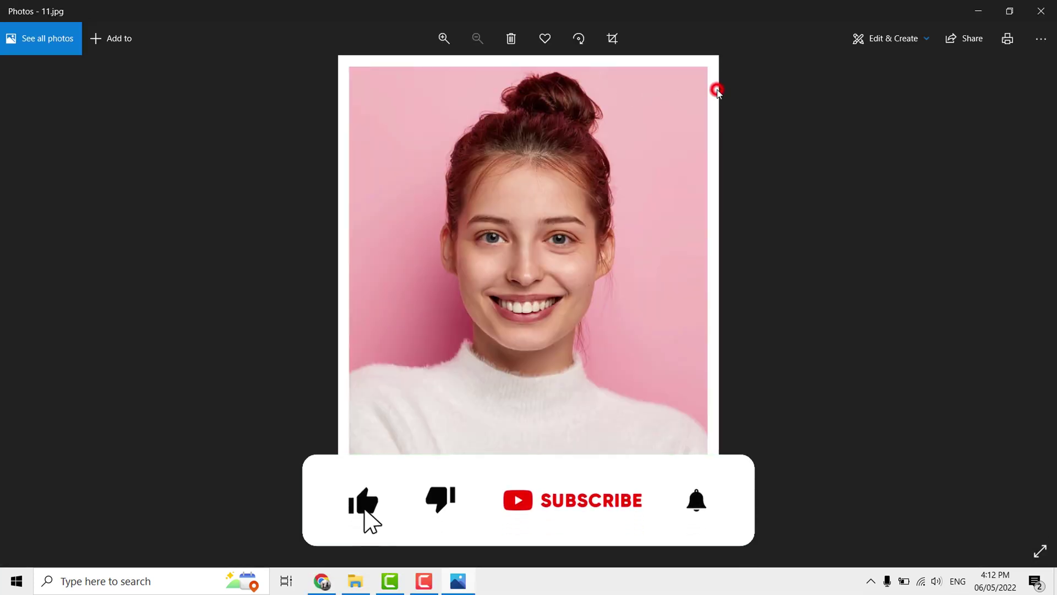
double_click(718, 91)
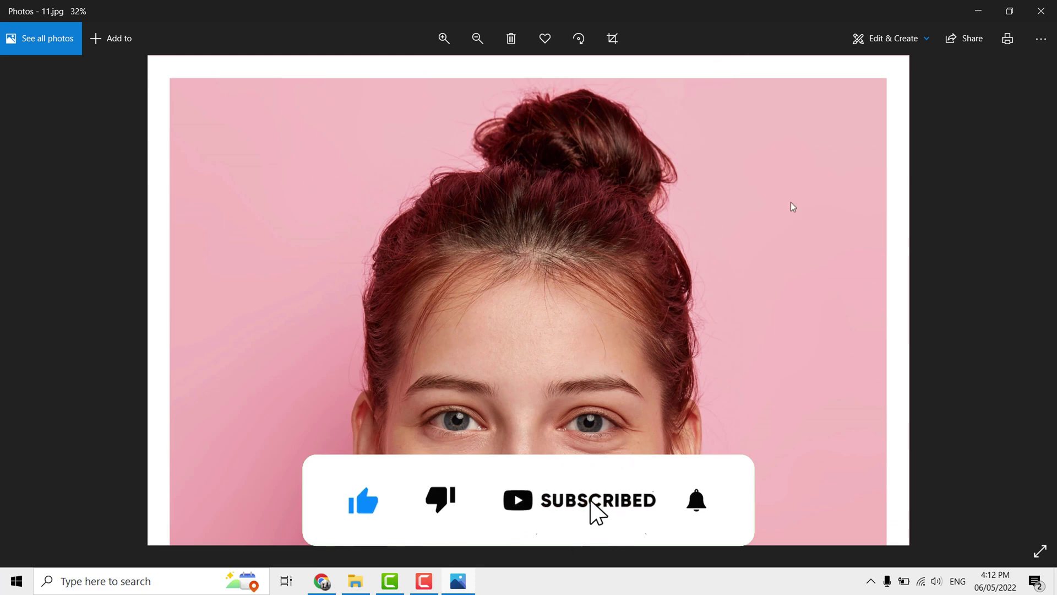
click(1040, 11)
Refresh the Images folder and open 11 - Copy.jpg to compare its black-and-white frame.
right_click(428, 206)
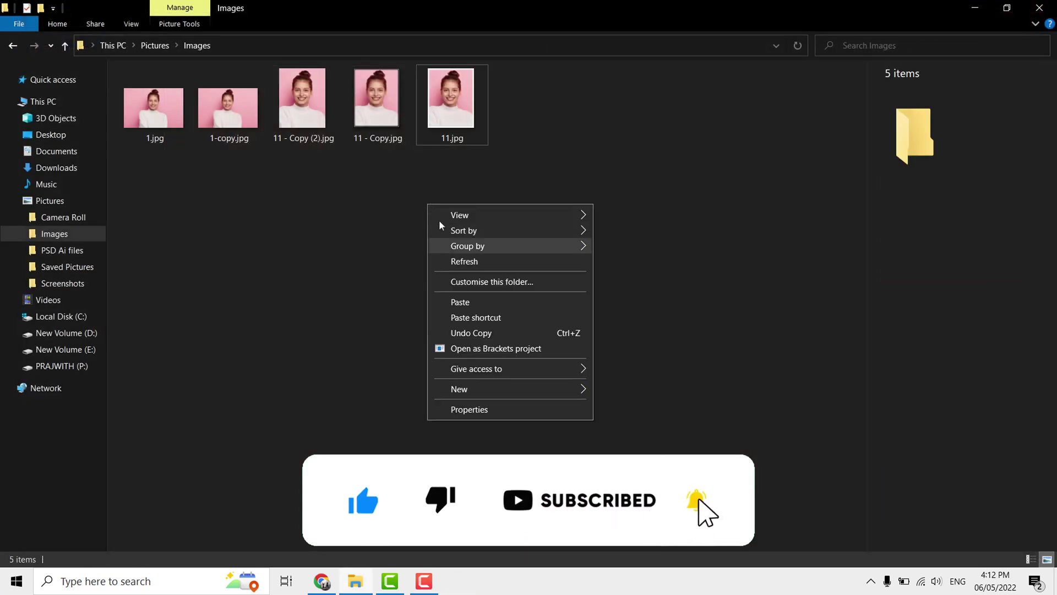
click(464, 260)
double_click(366, 83)
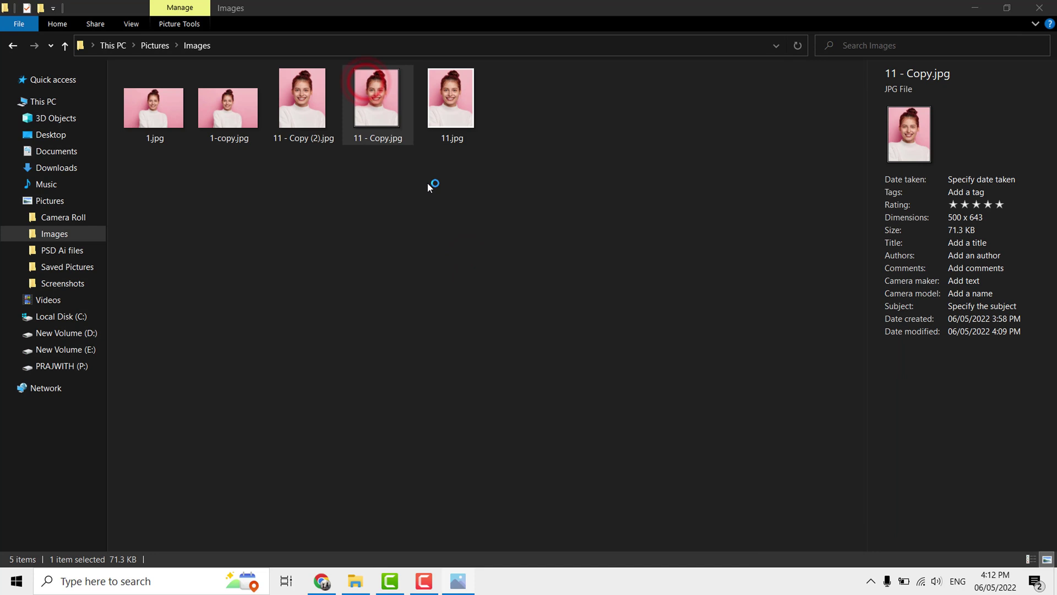